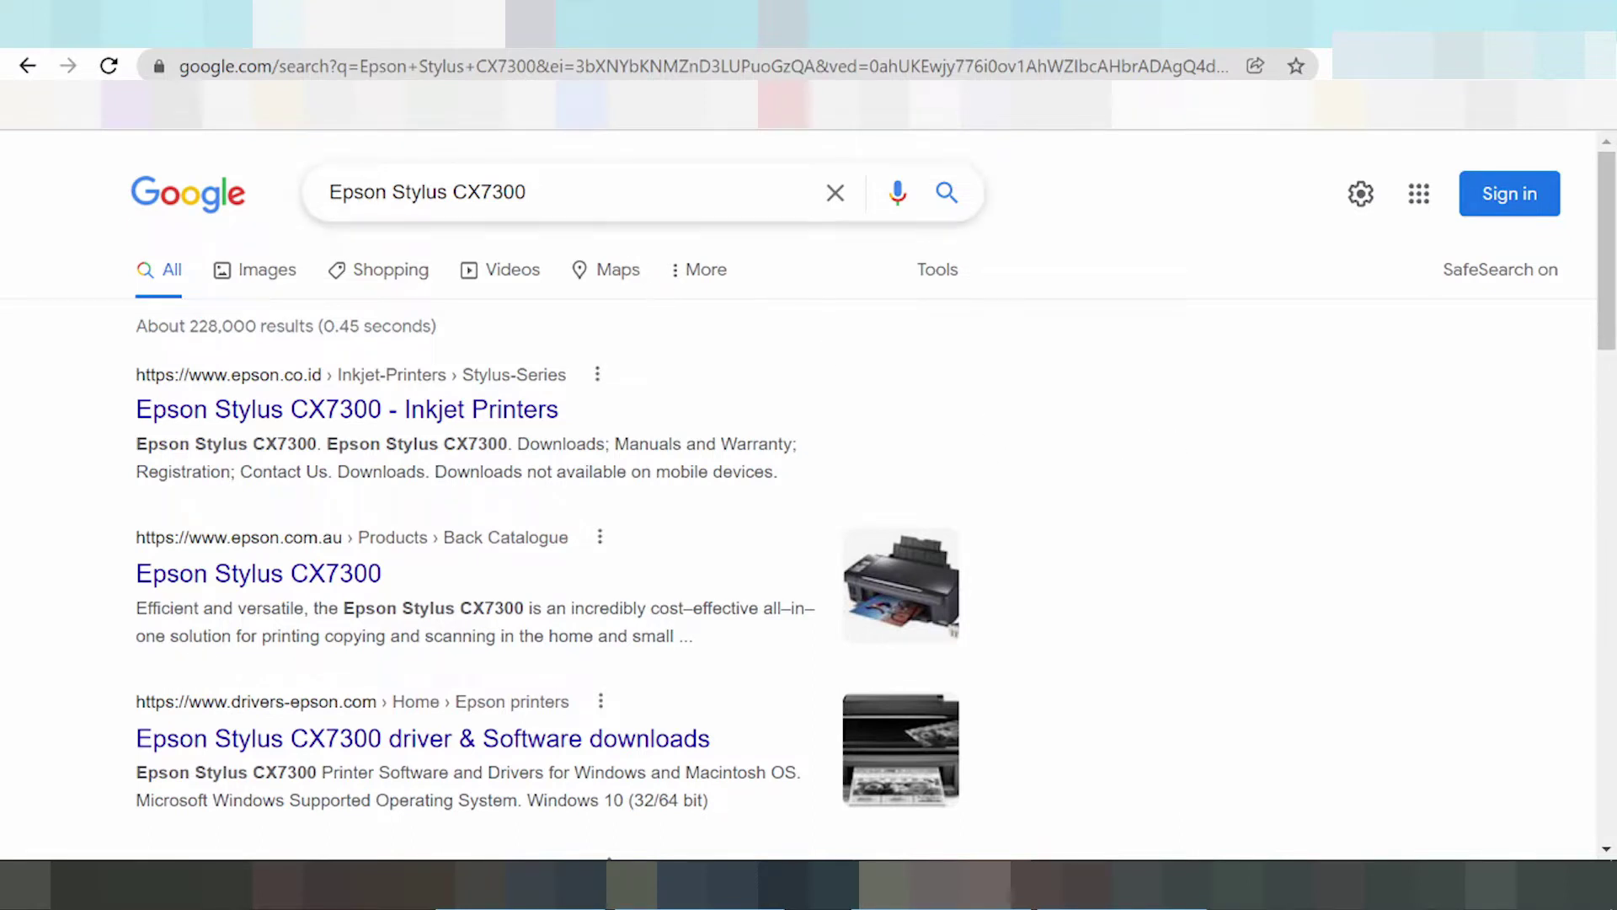
Search Google for 'Epson Stylus CX7300 driver download'.
left_click(527, 192)
type("driver ")
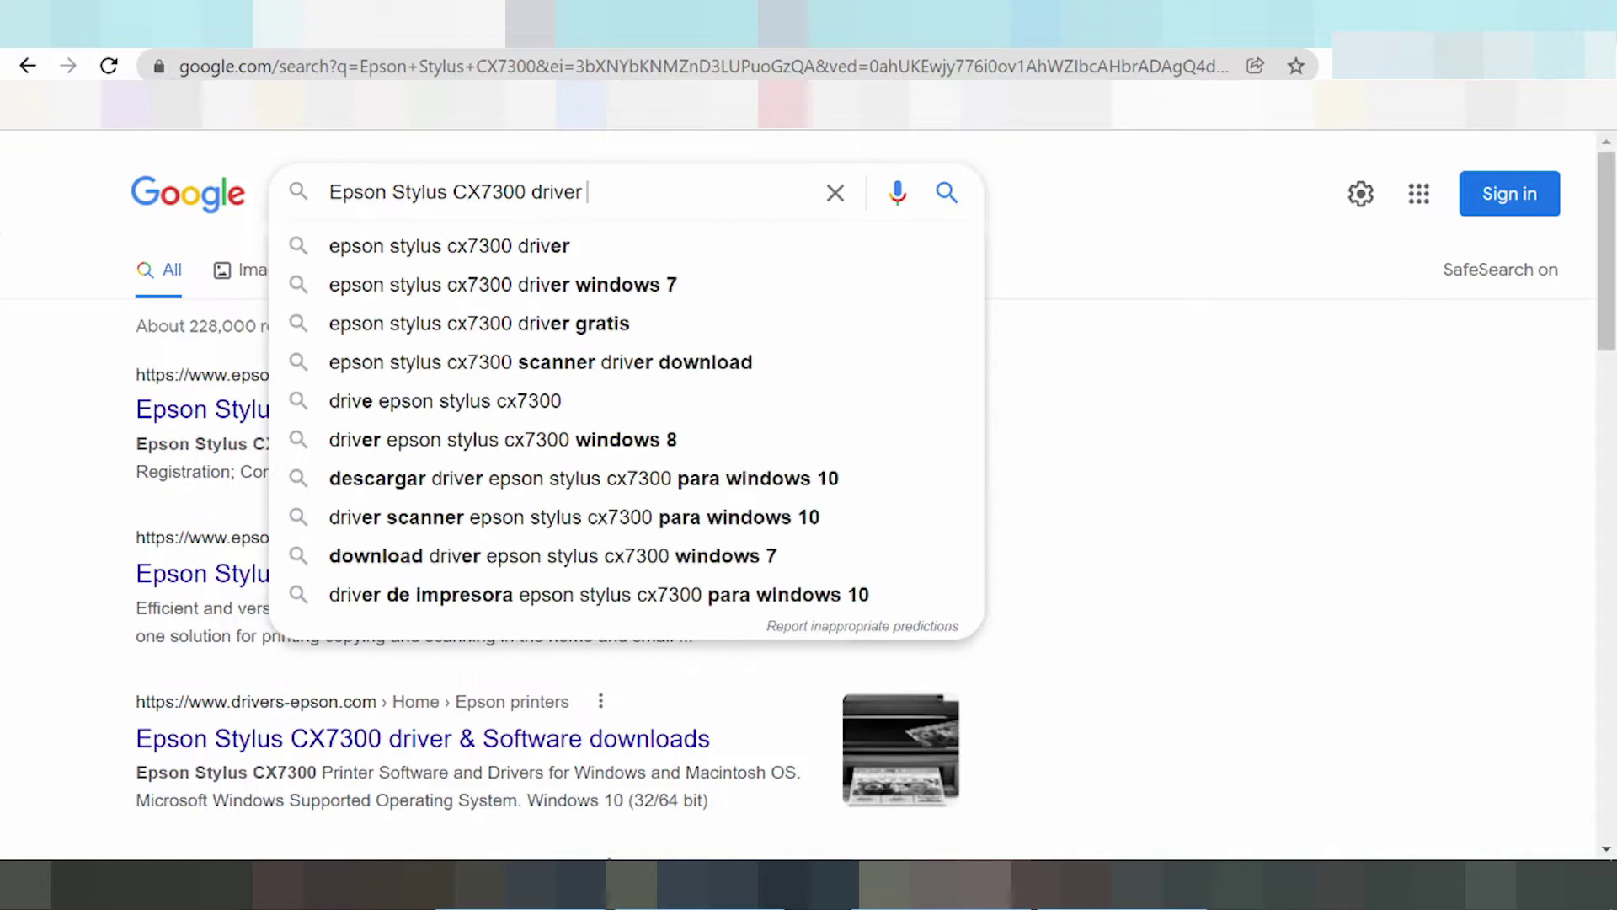
type("download")
key("Return")
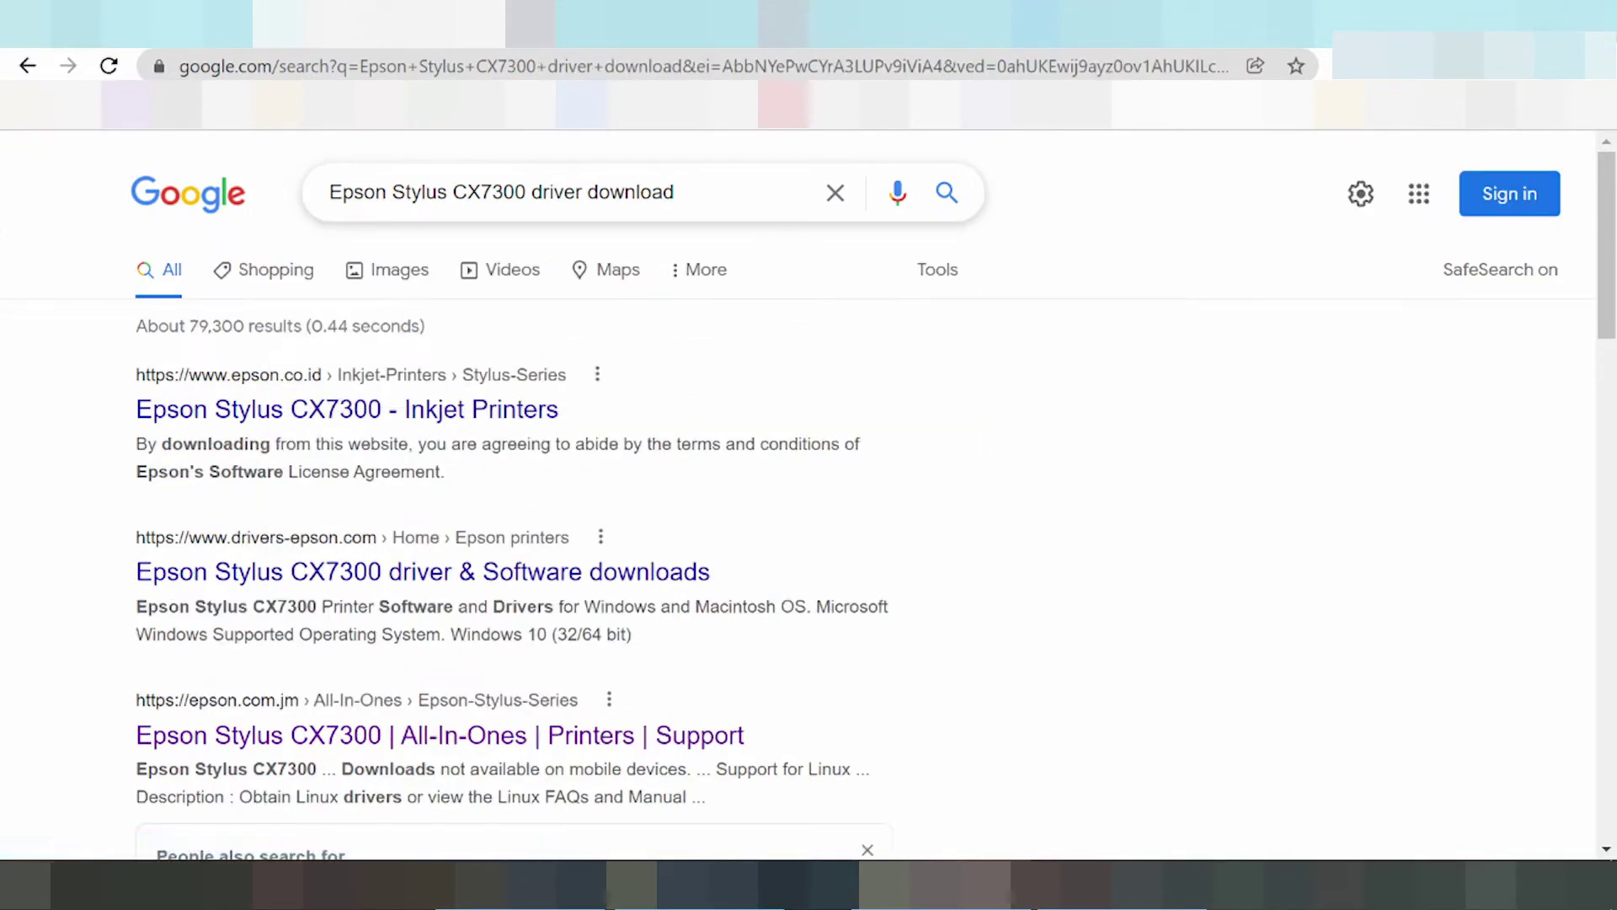
Open the epson.com.jm Stylus CX7300 support result from the search results.
scroll(505, 371, "down", 3)
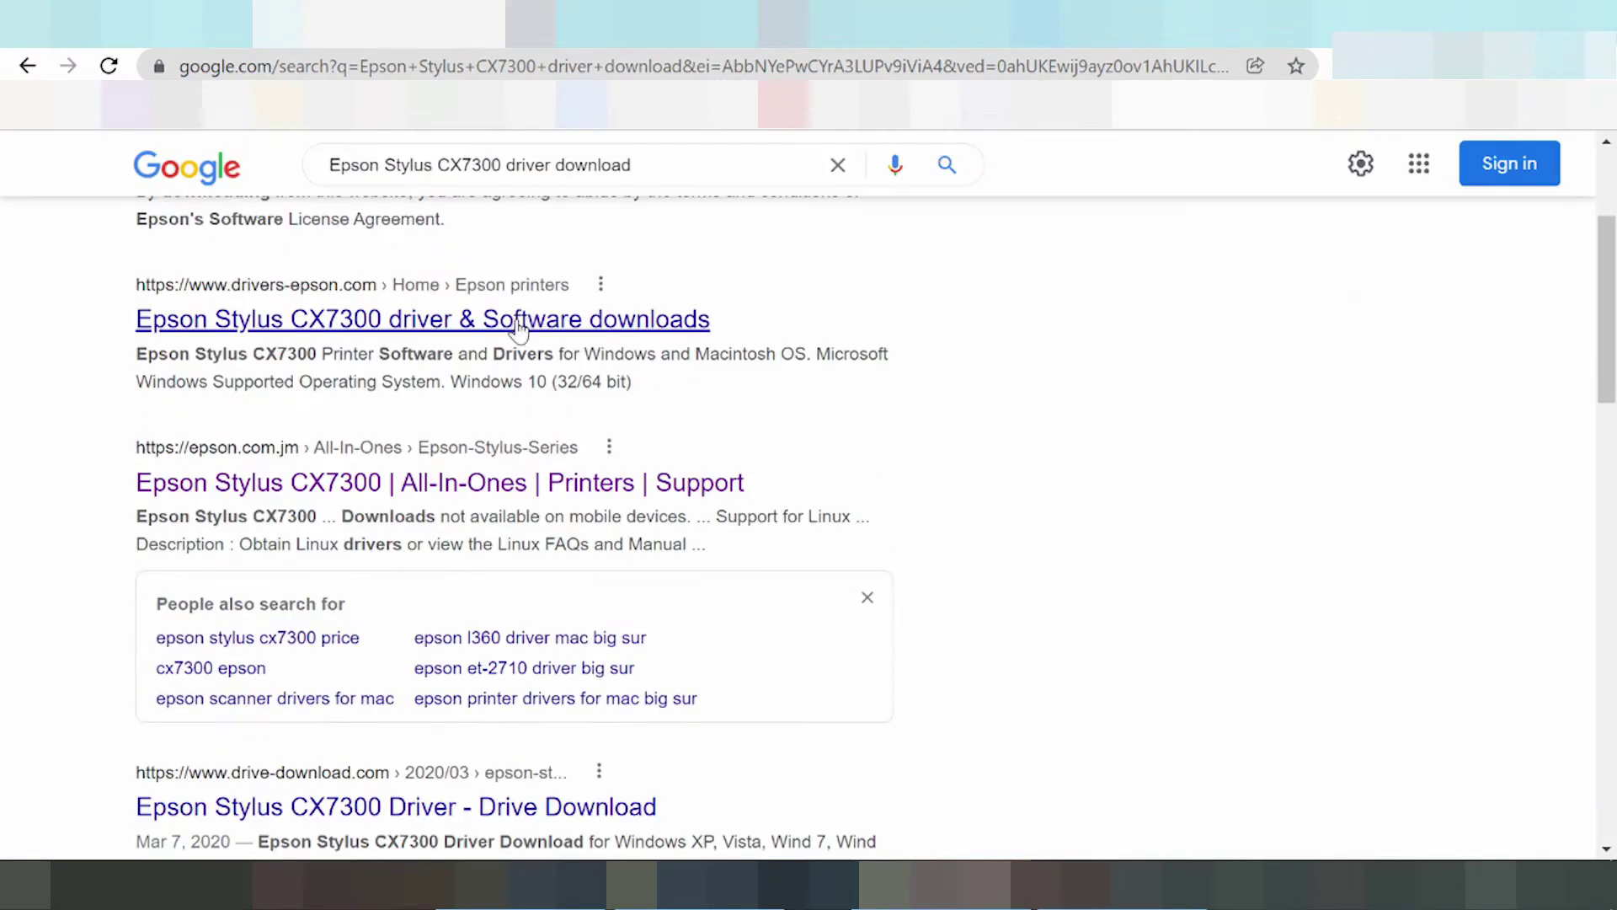
scroll(537, 307, "down", 2)
scroll(838, 257, "down", 2)
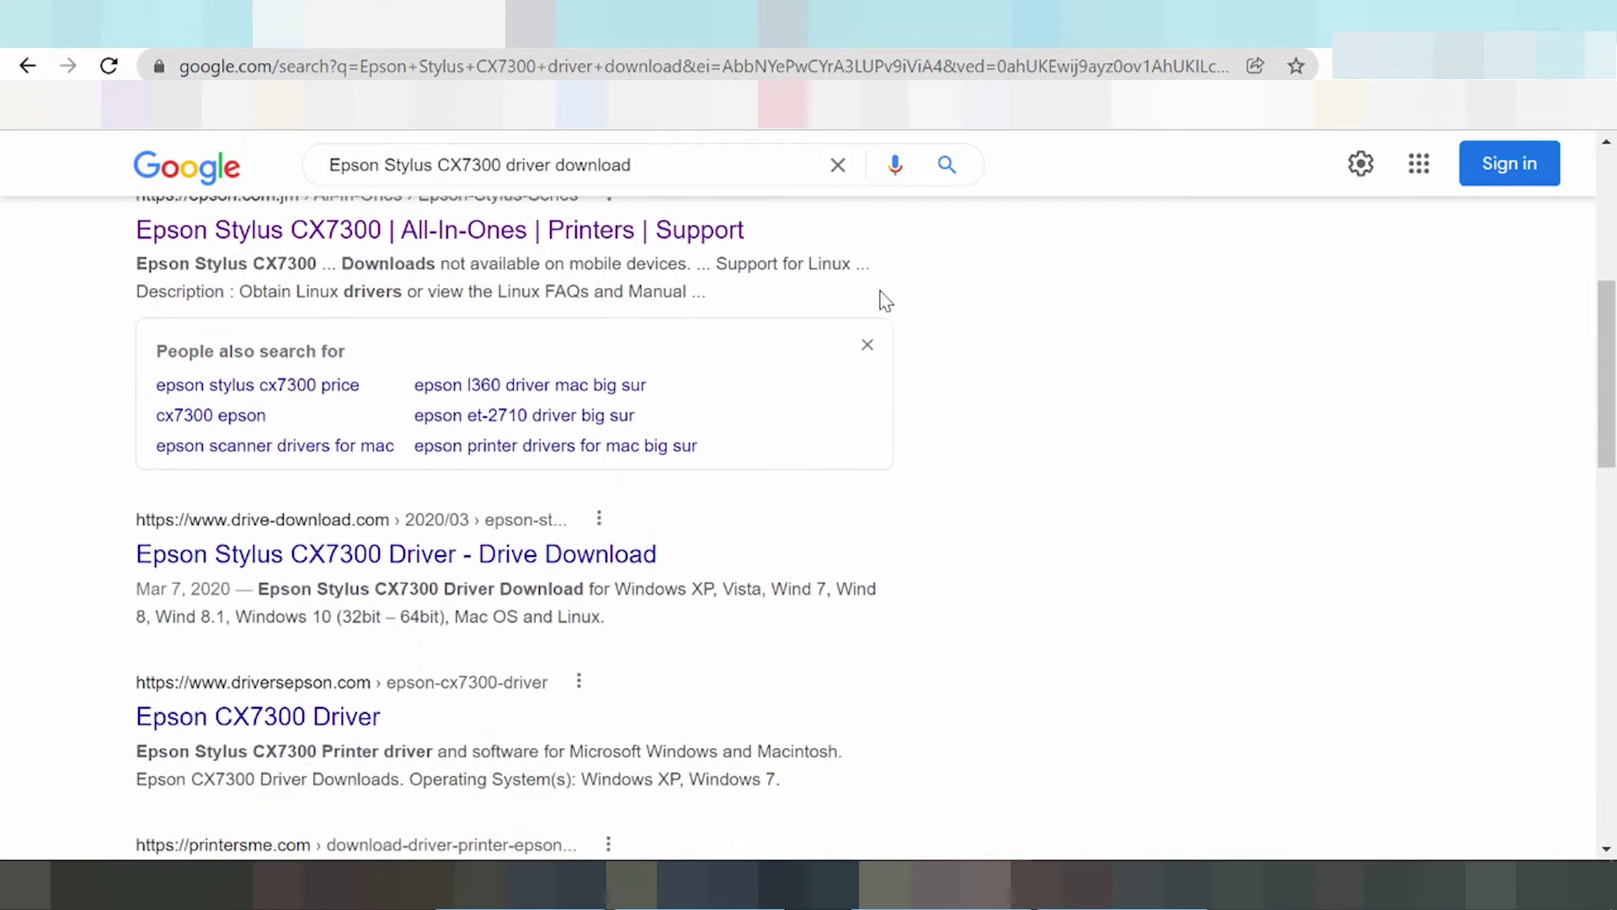
scroll(882, 311, "down", 2)
scroll(892, 354, "down", 3)
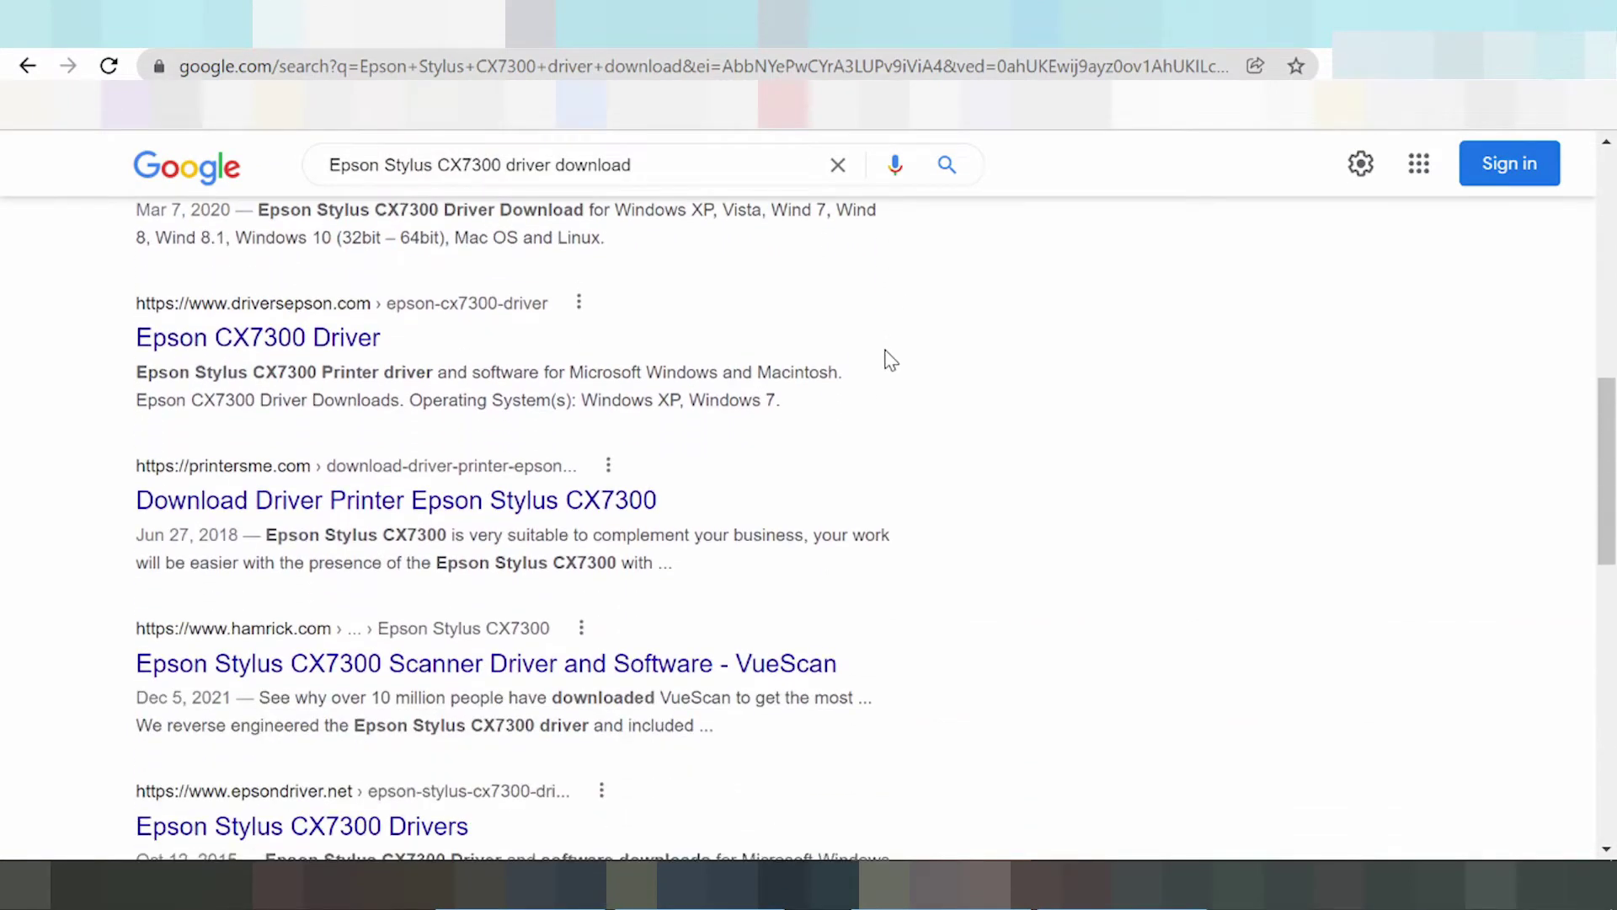
scroll(882, 364, "down", 4)
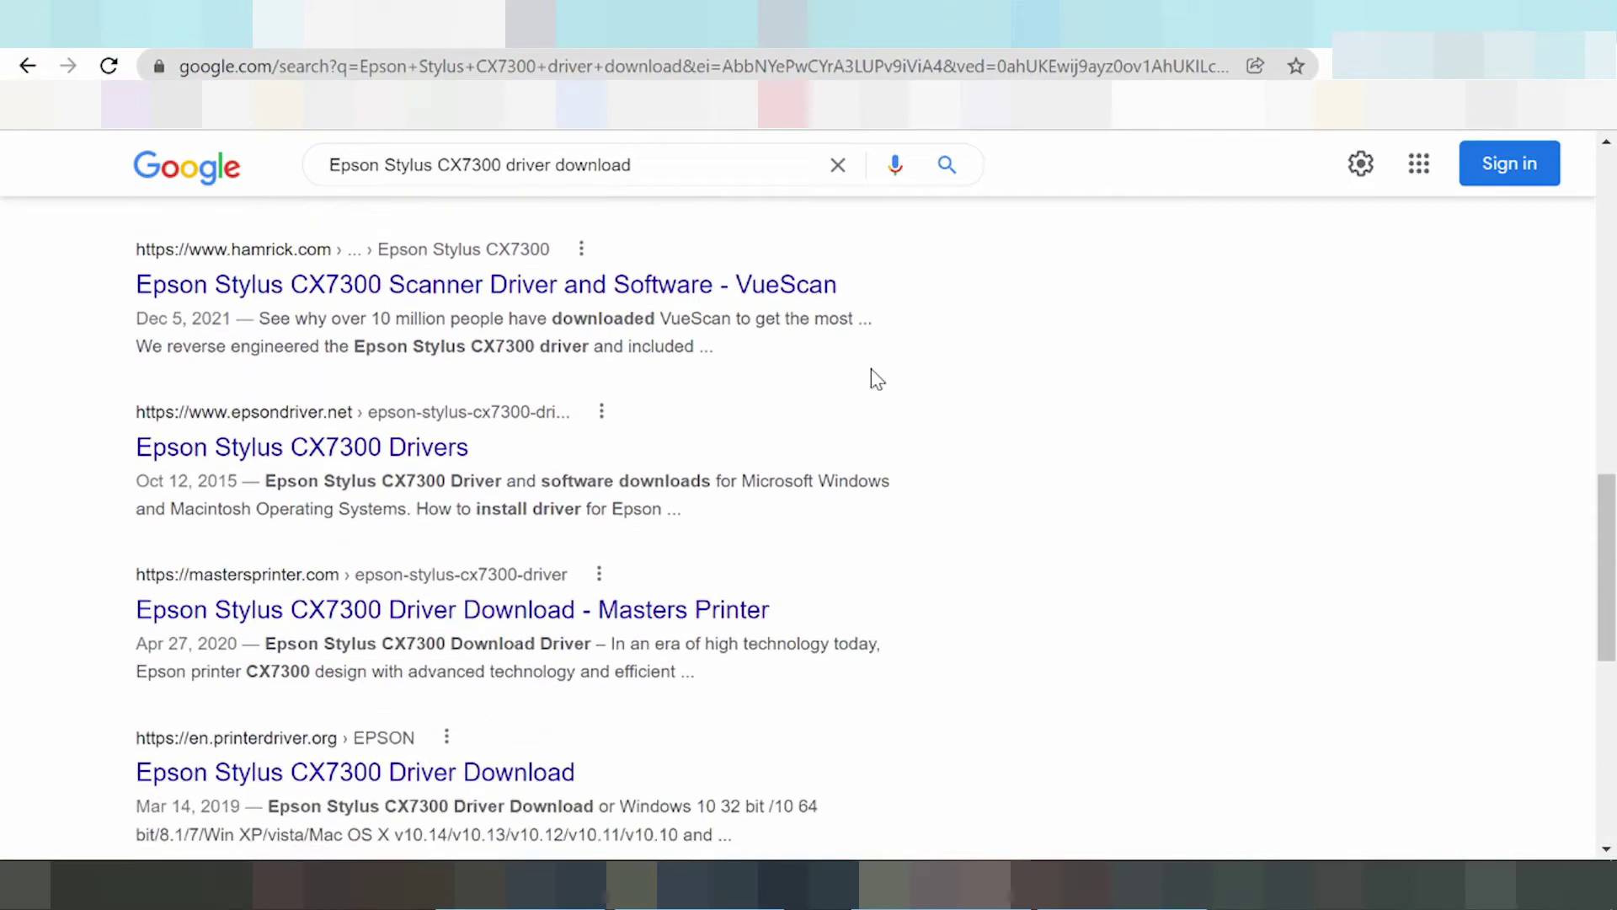
scroll(877, 380, "down", 3)
scroll(874, 379, "up", 9)
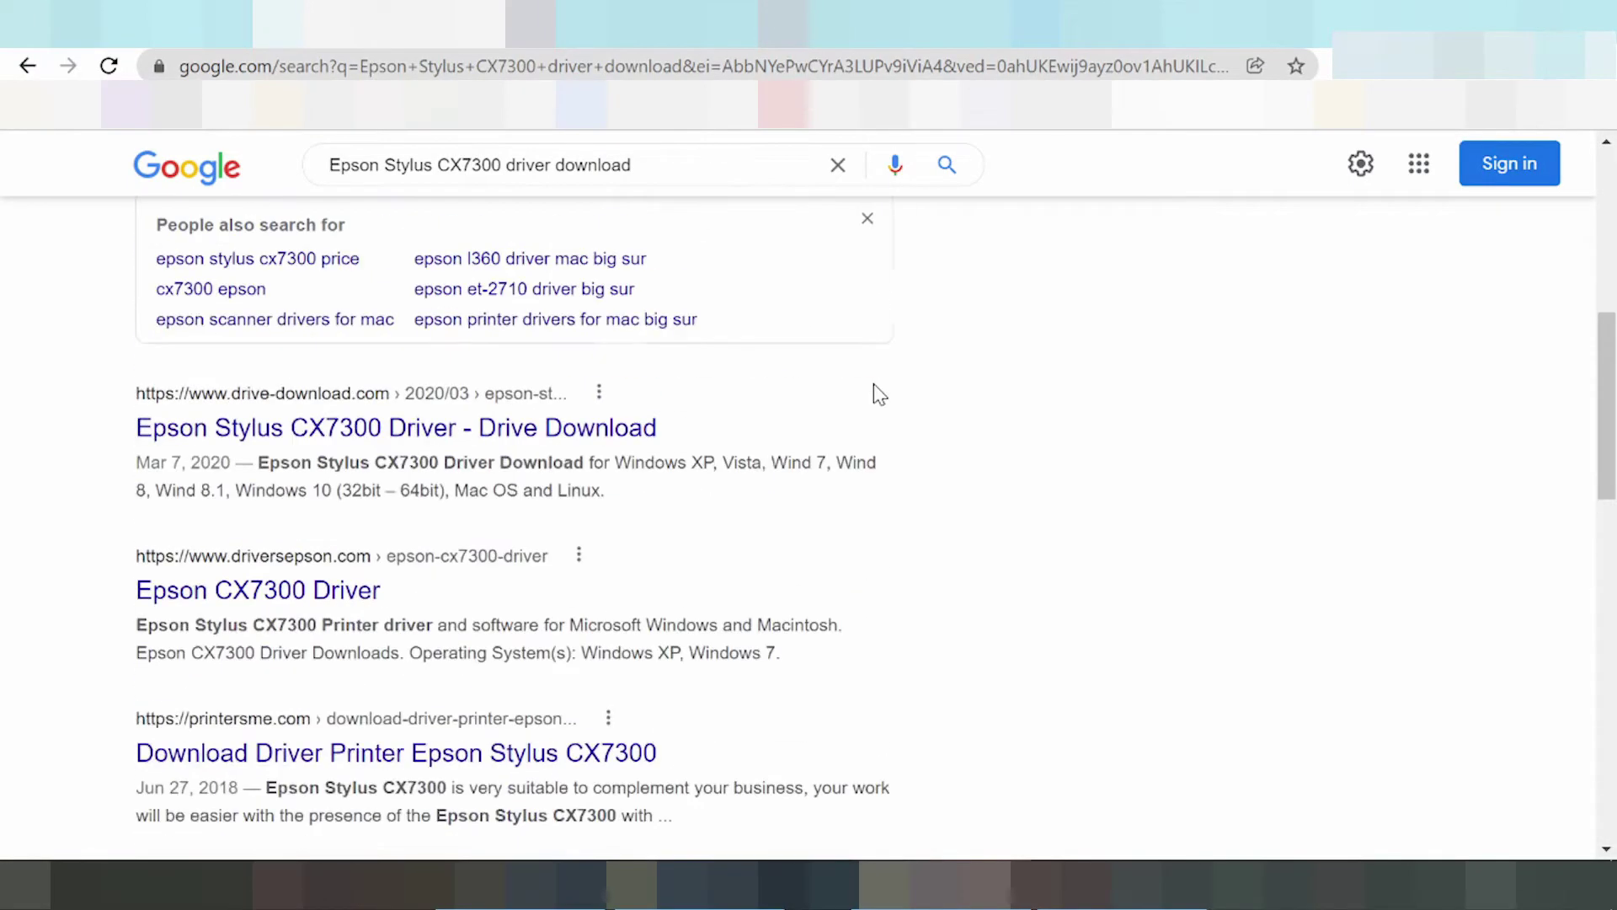
scroll(874, 390, "up", 3)
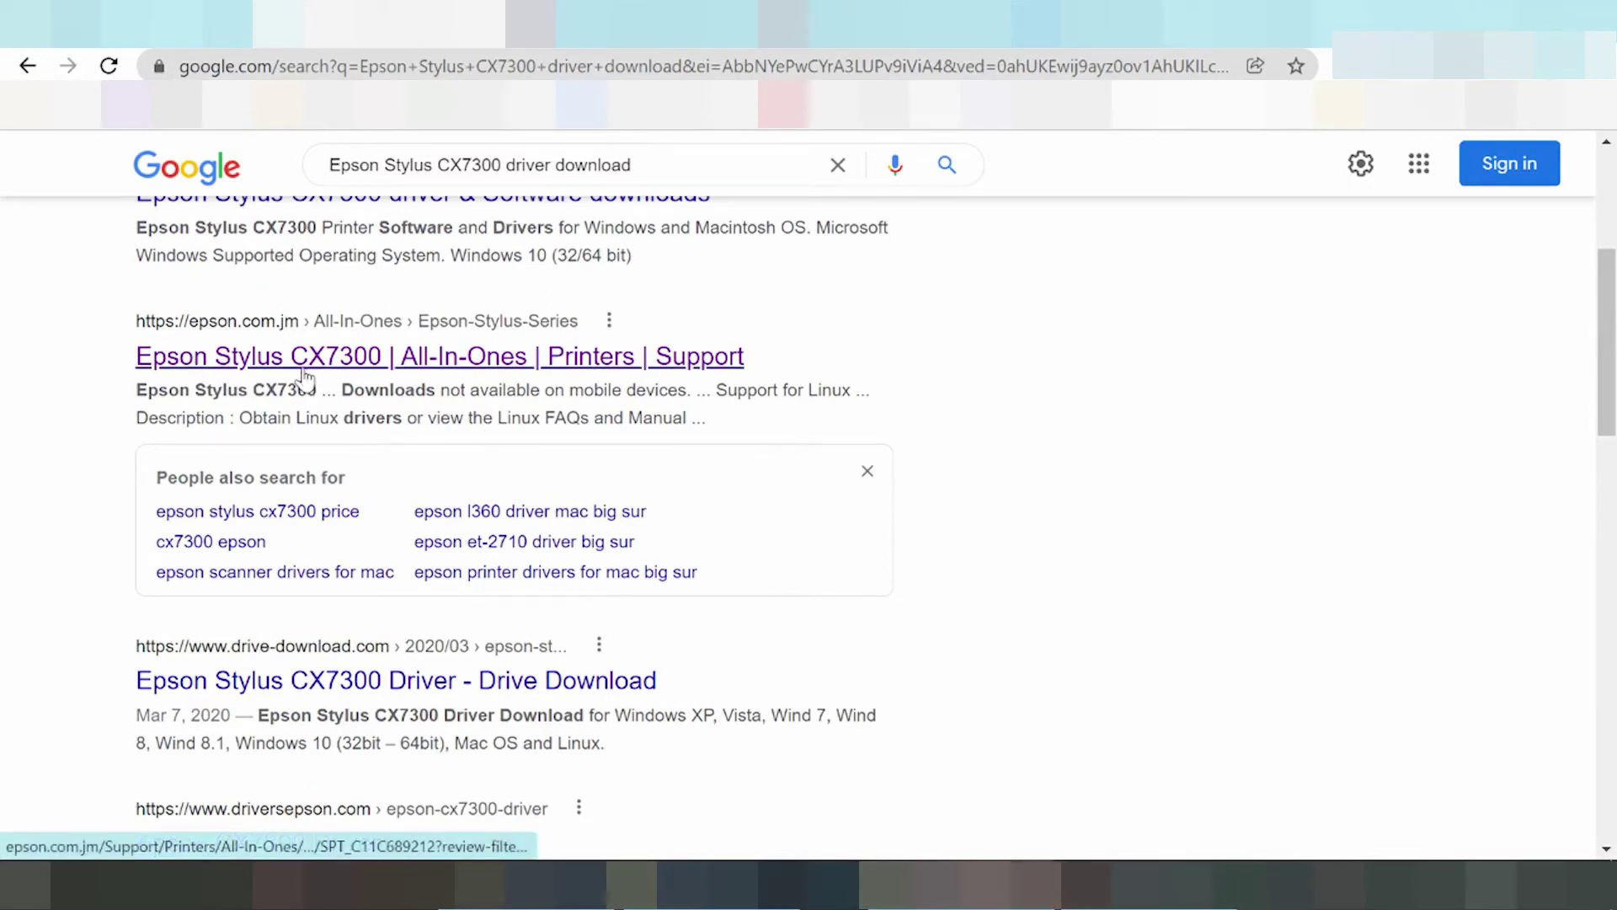
left_click(277, 358)
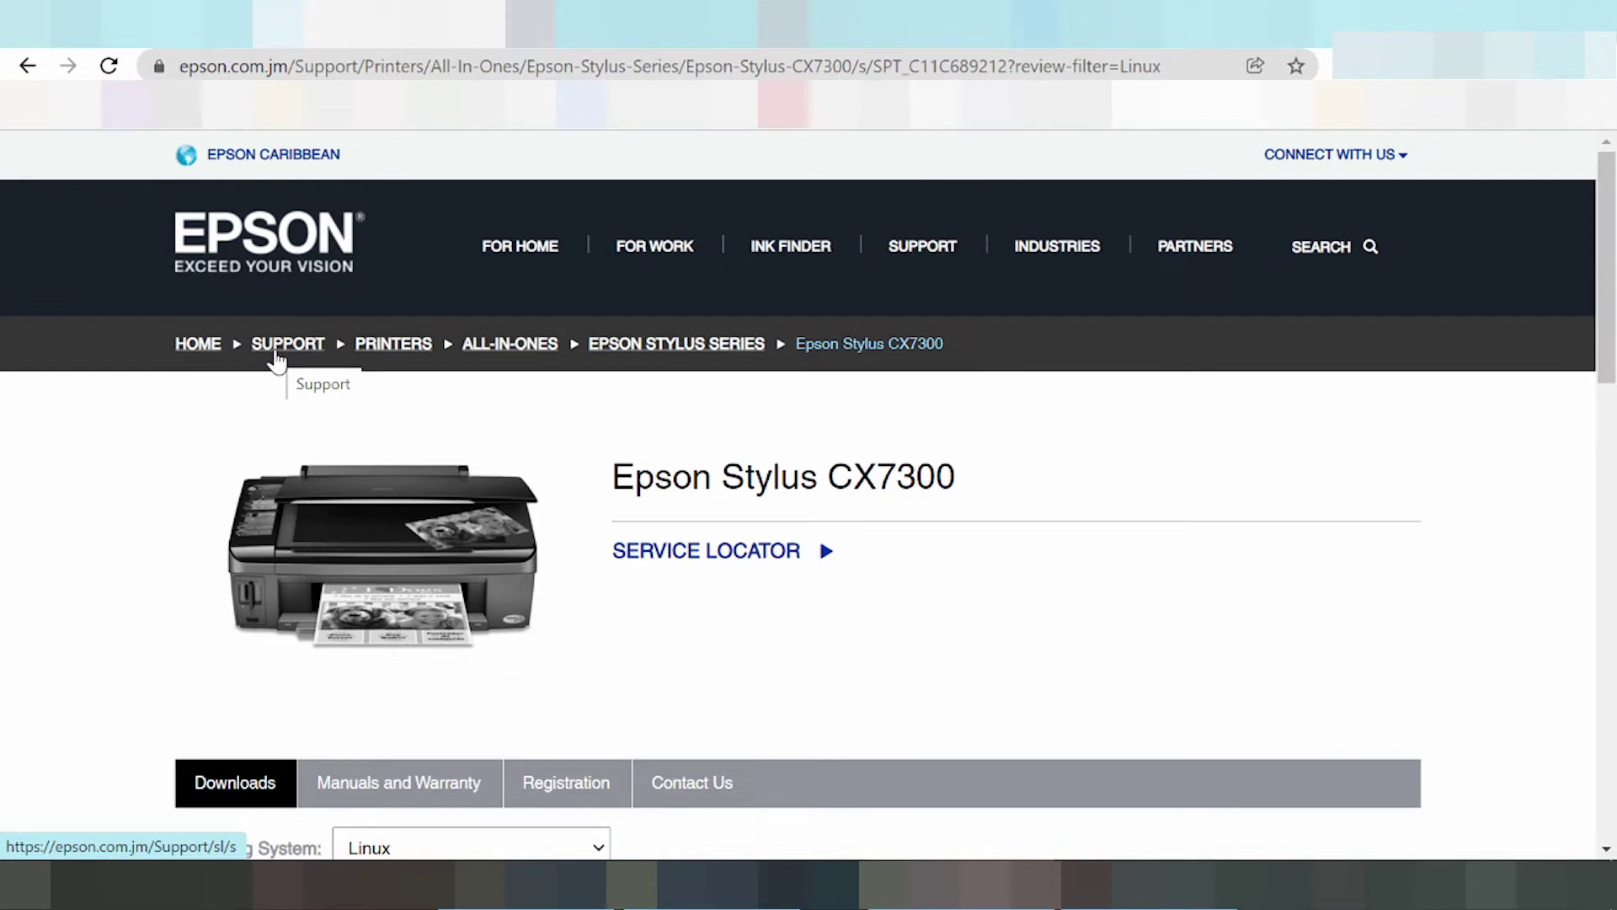
Browse the Downloads Operating System list, leaving Linux selected, then reopen the list.
scroll(447, 346, "down", 5)
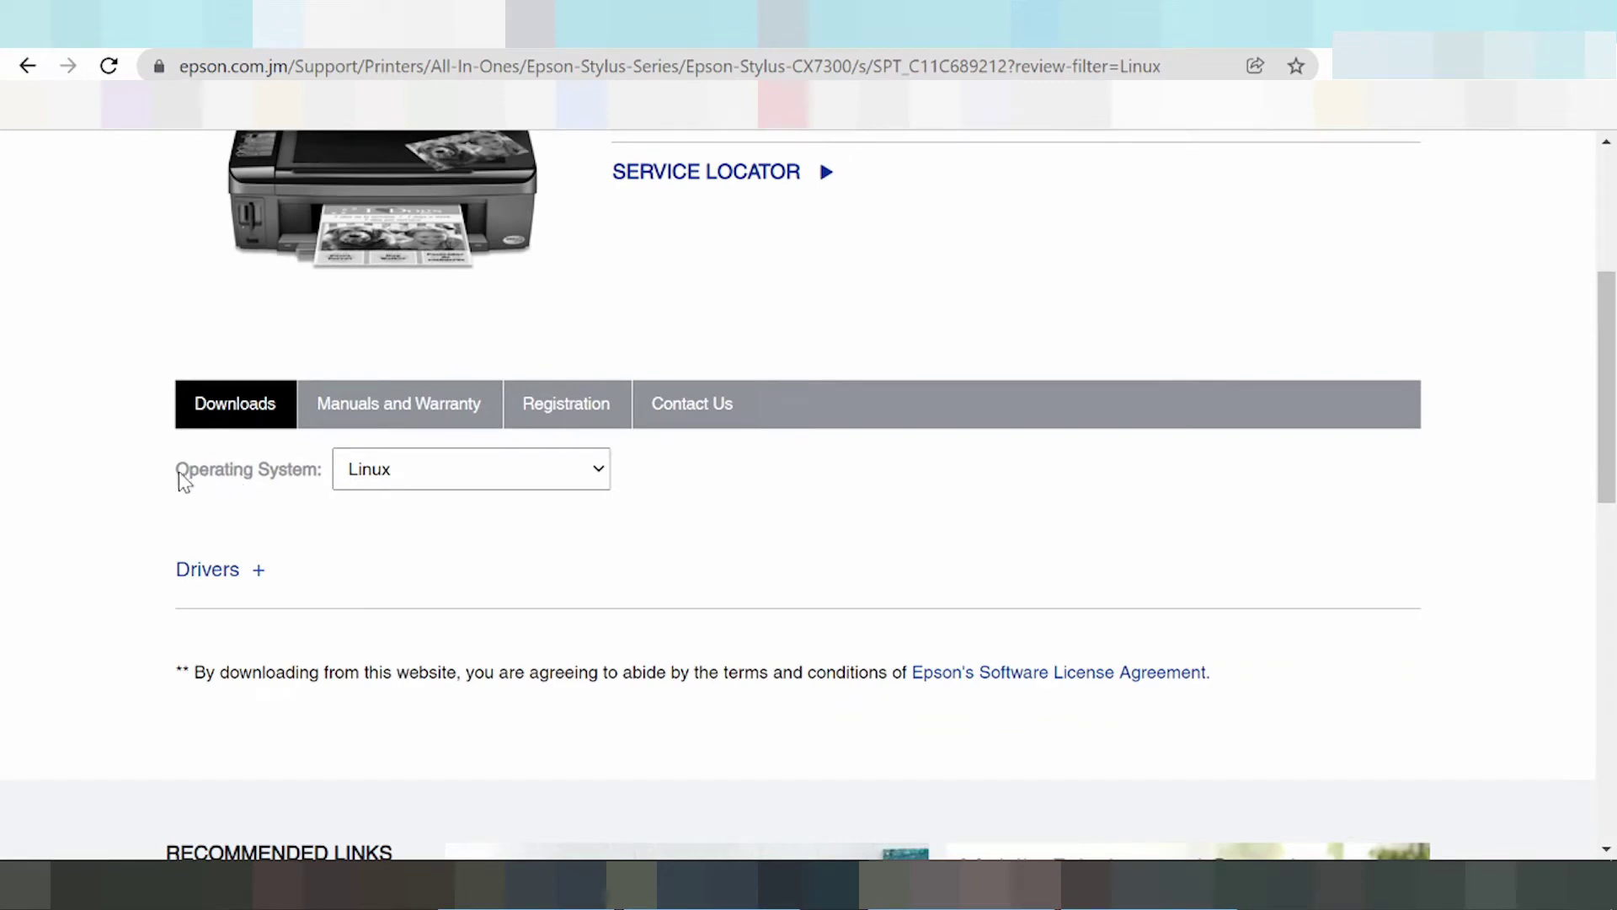
left_click(598, 474)
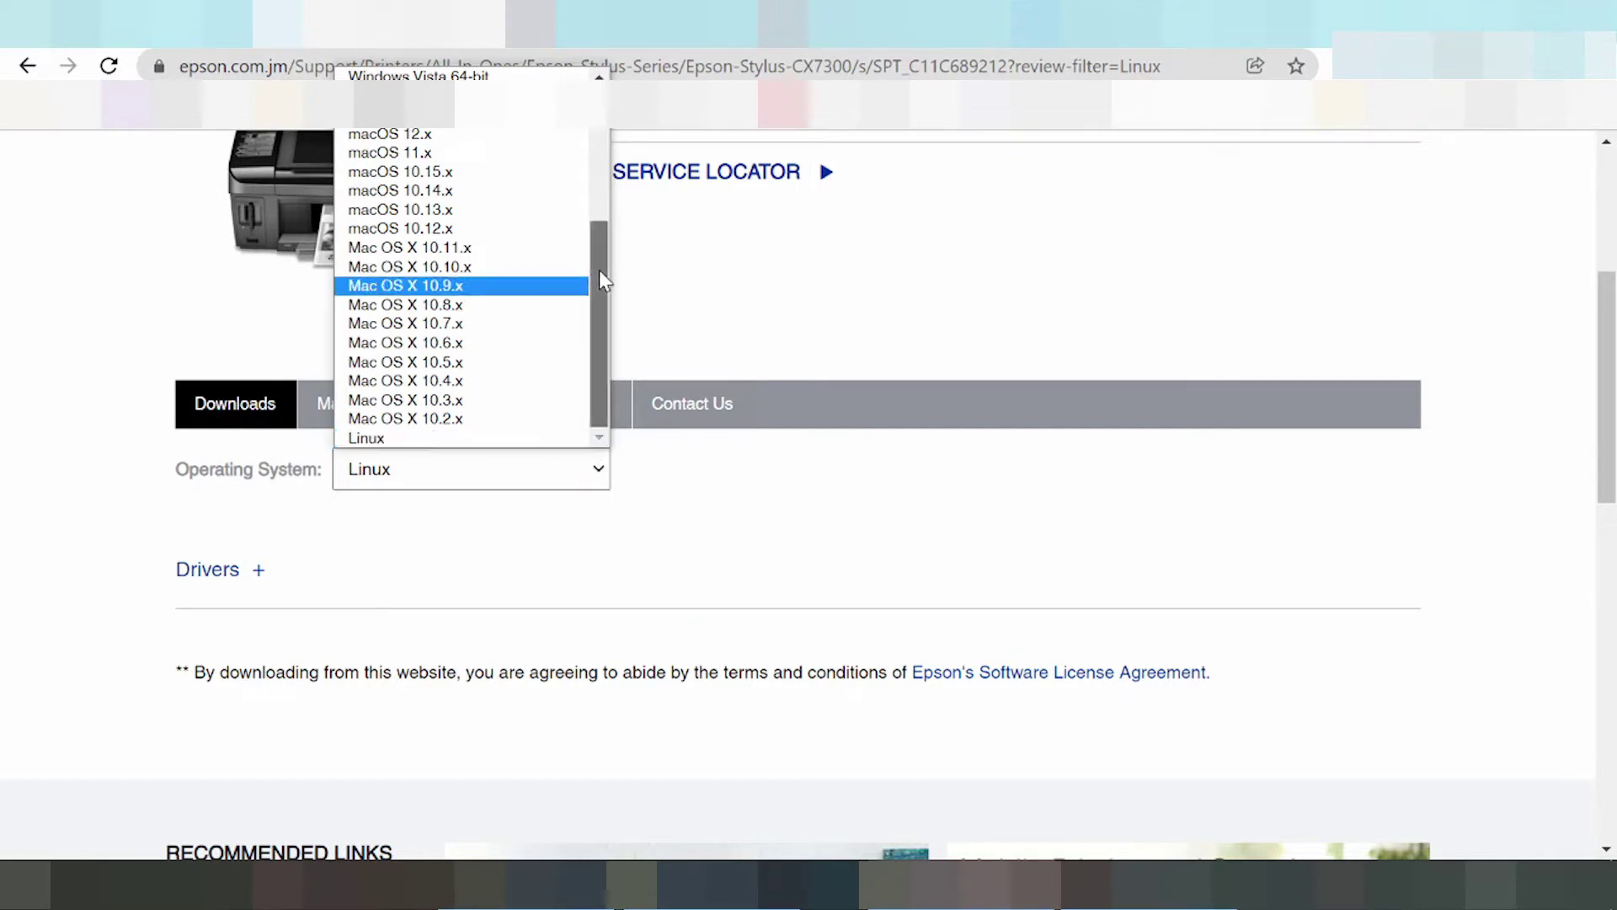
left_click_drag(599, 270, 615, 135)
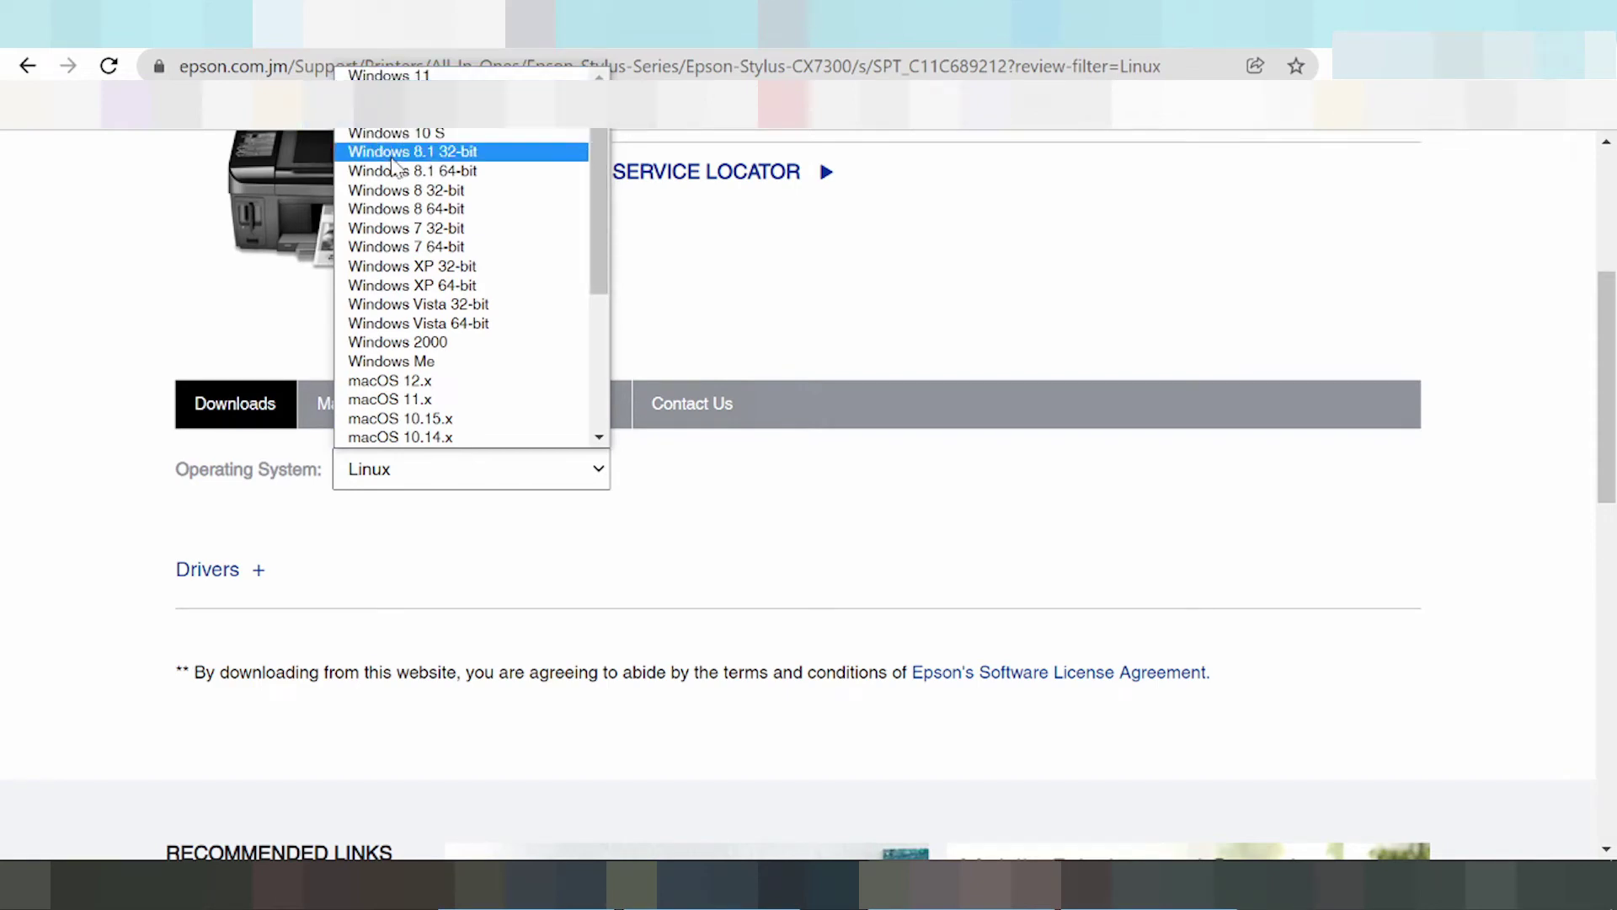
scroll(427, 199, "down", 3)
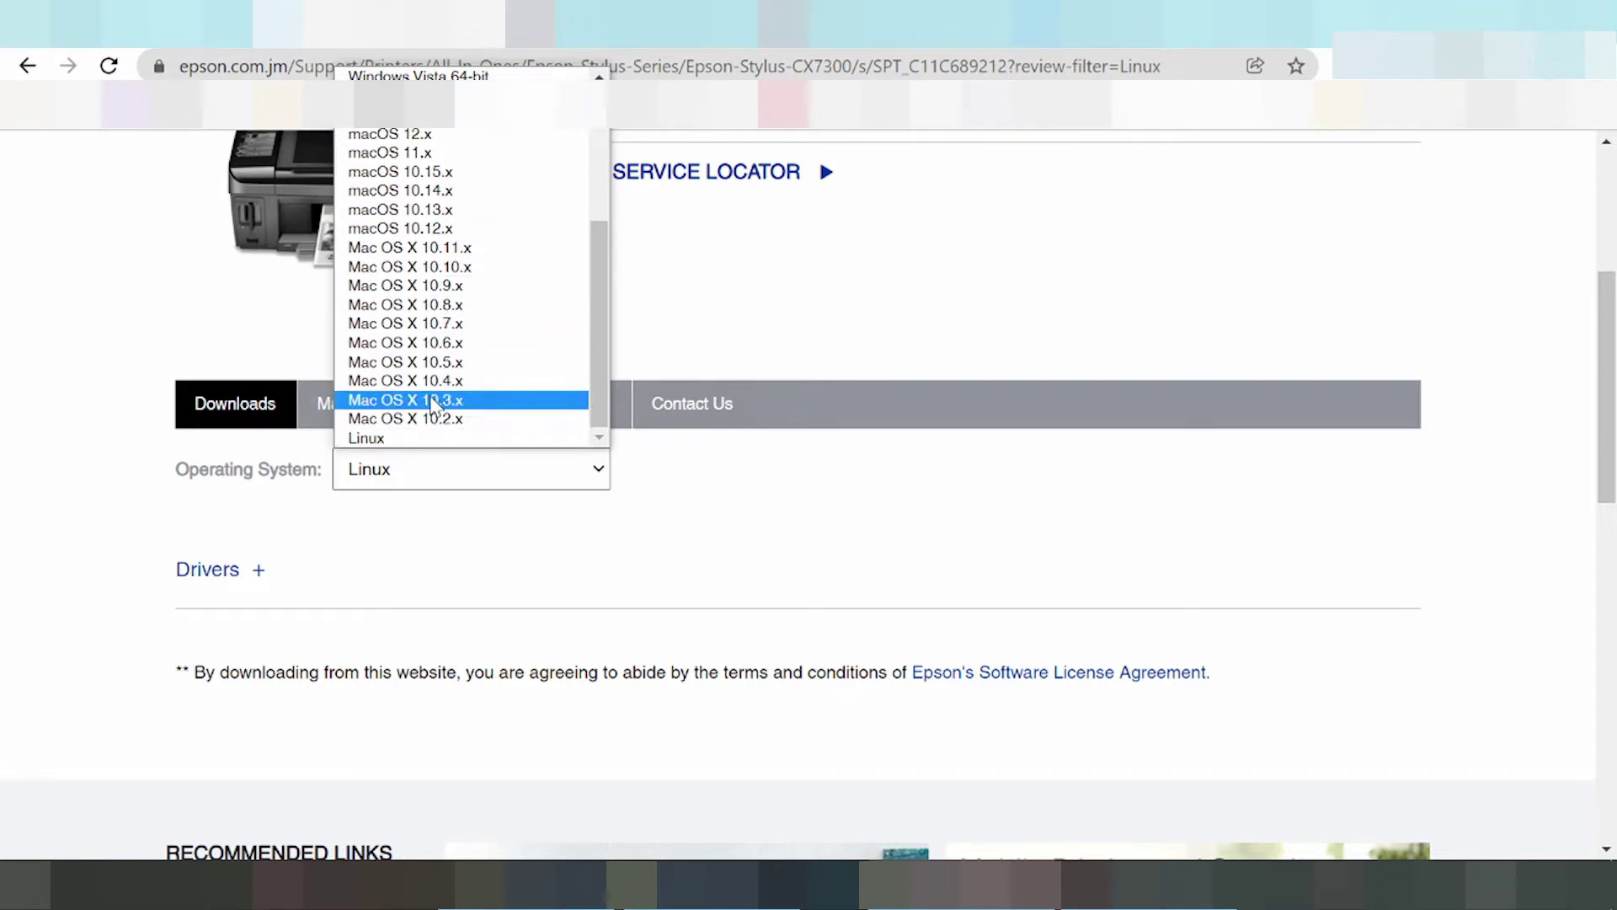
left_click(448, 448)
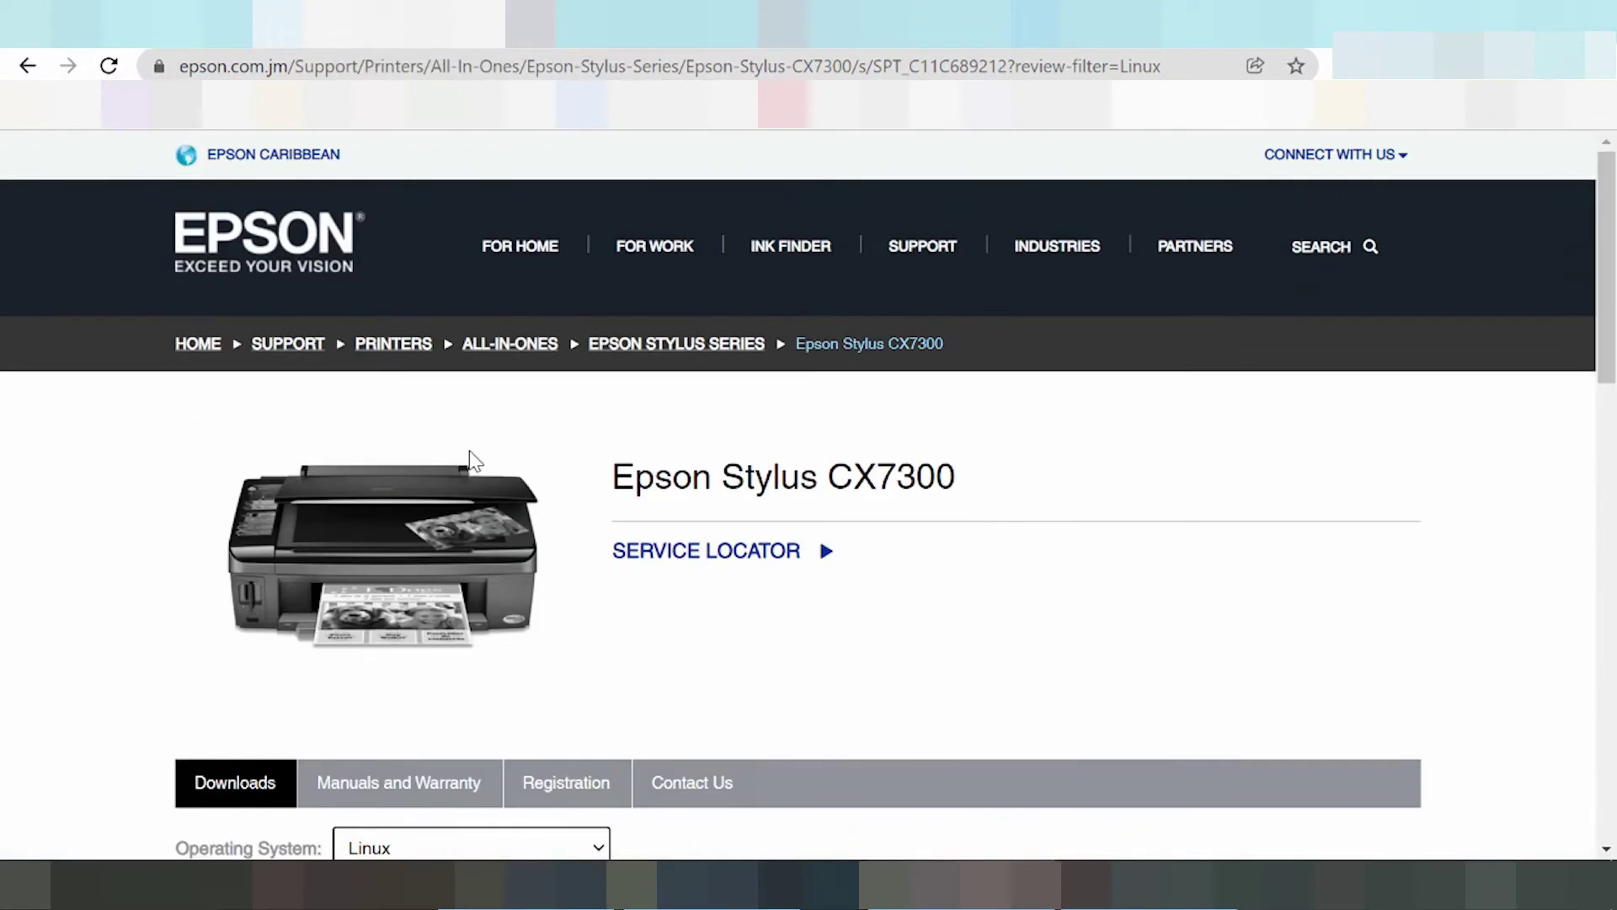
scroll(497, 447, "down", 3)
left_click(569, 581)
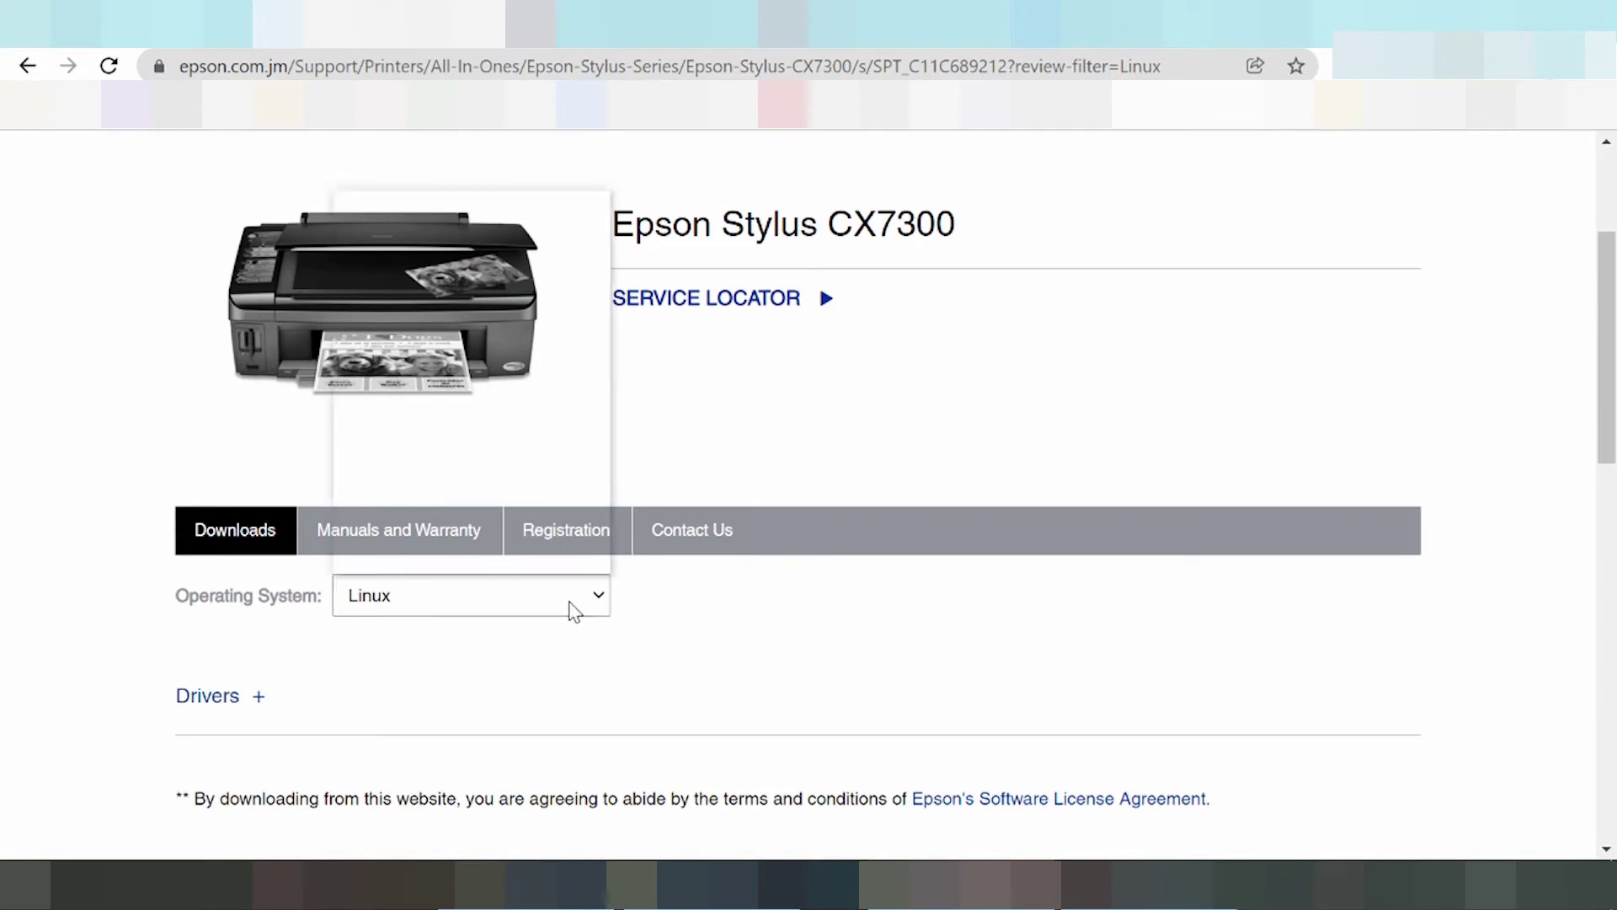
scroll(487, 486, "up", 3)
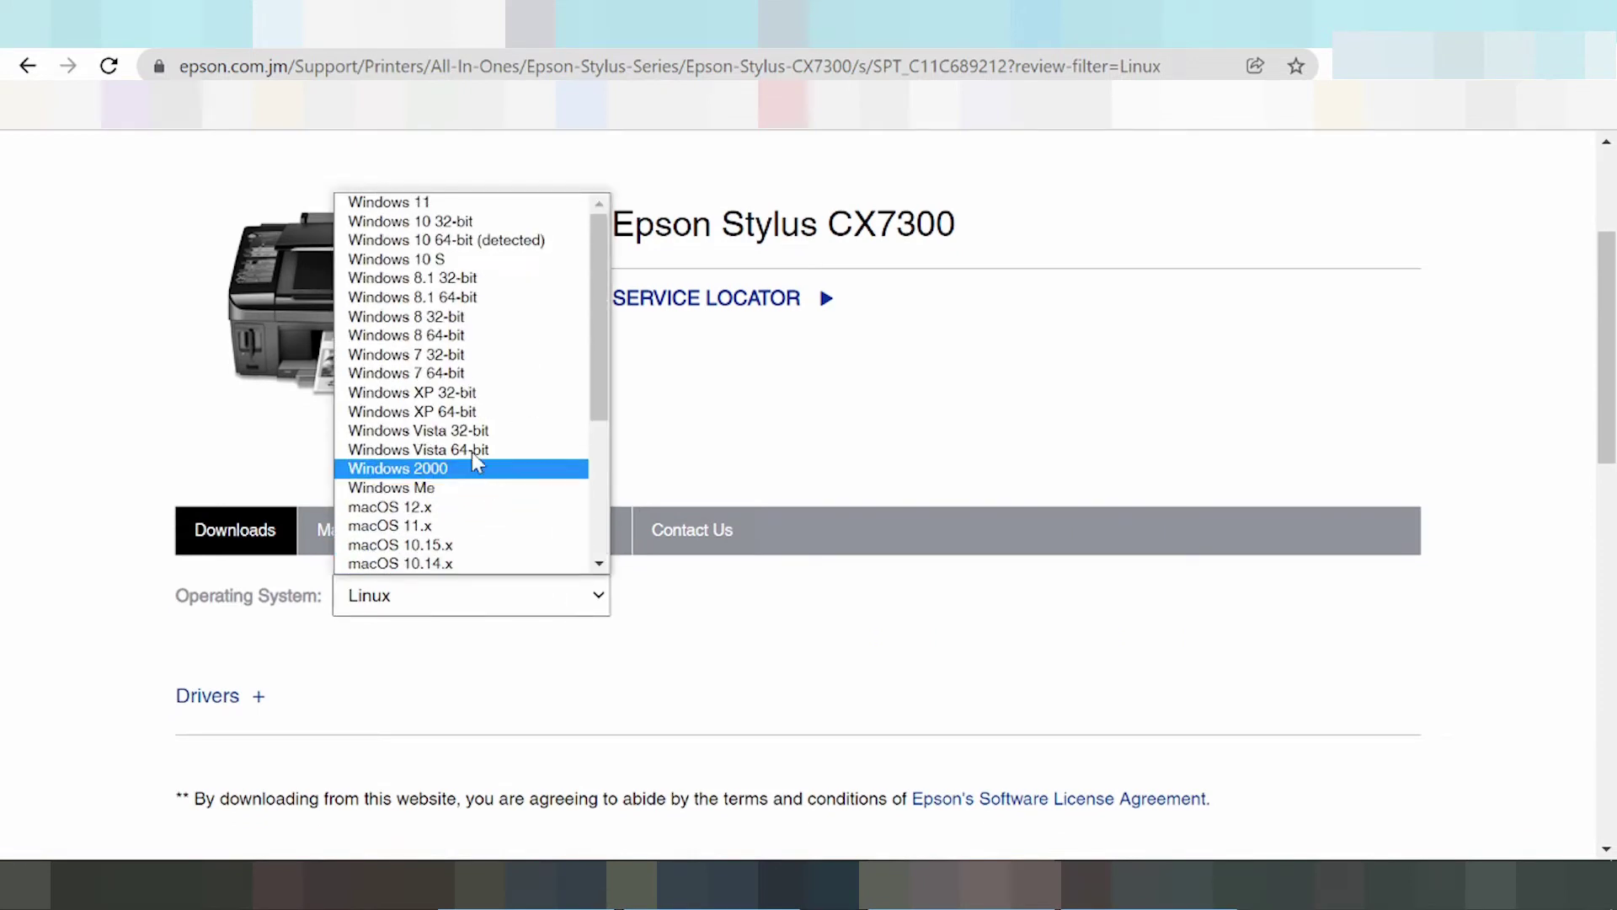
Select Windows 11 as the operating system and apply it with GO.
left_click(429, 204)
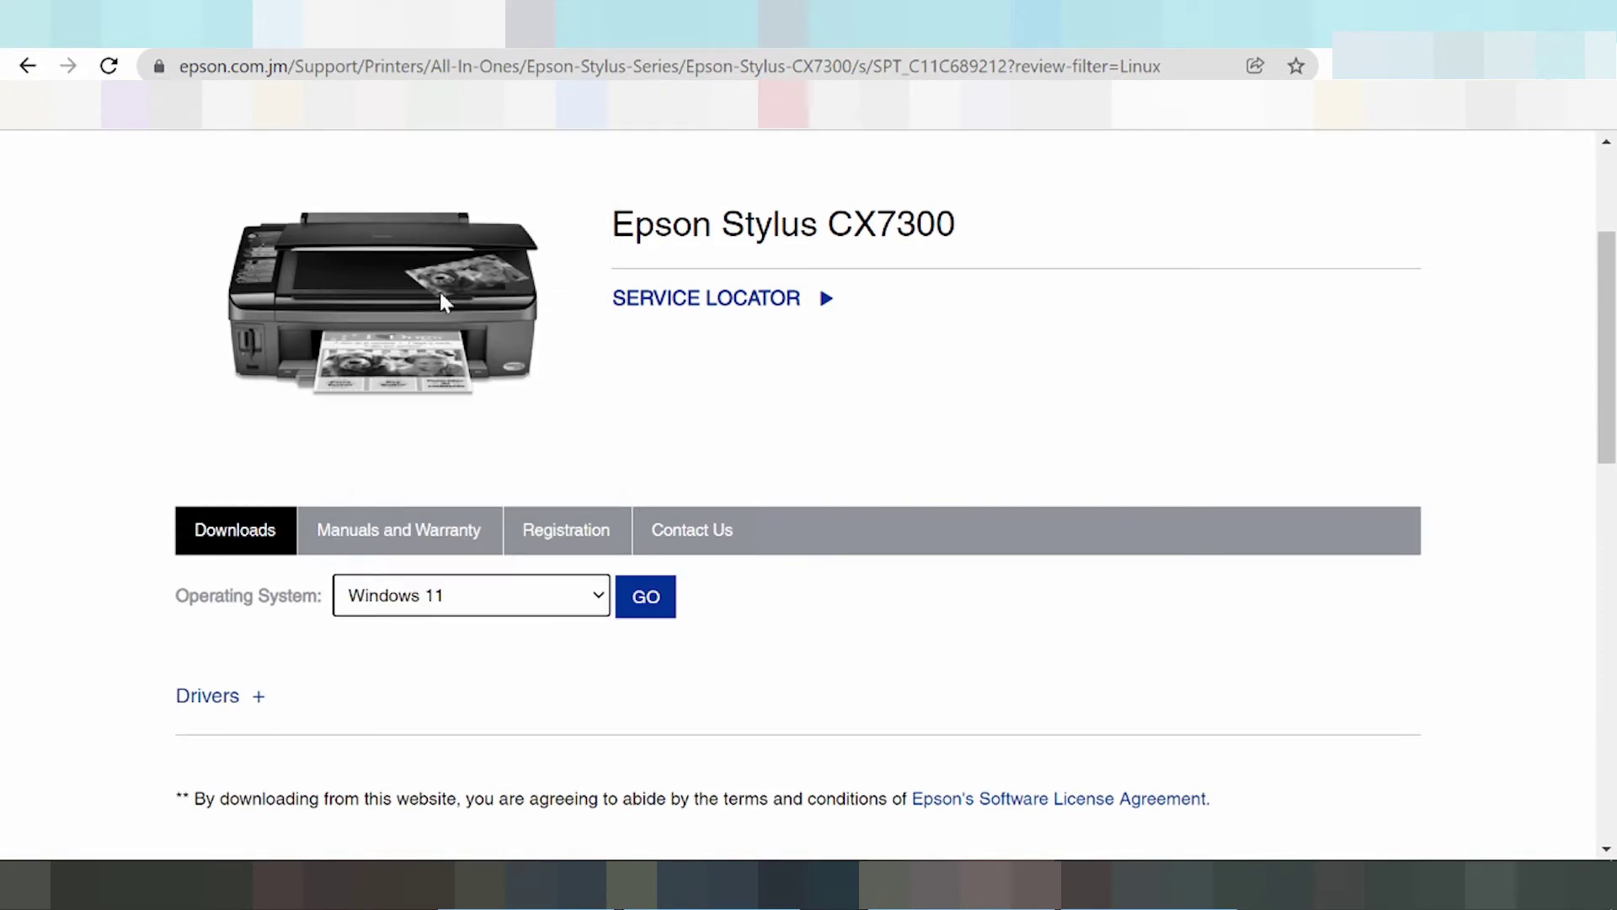
left_click(644, 602)
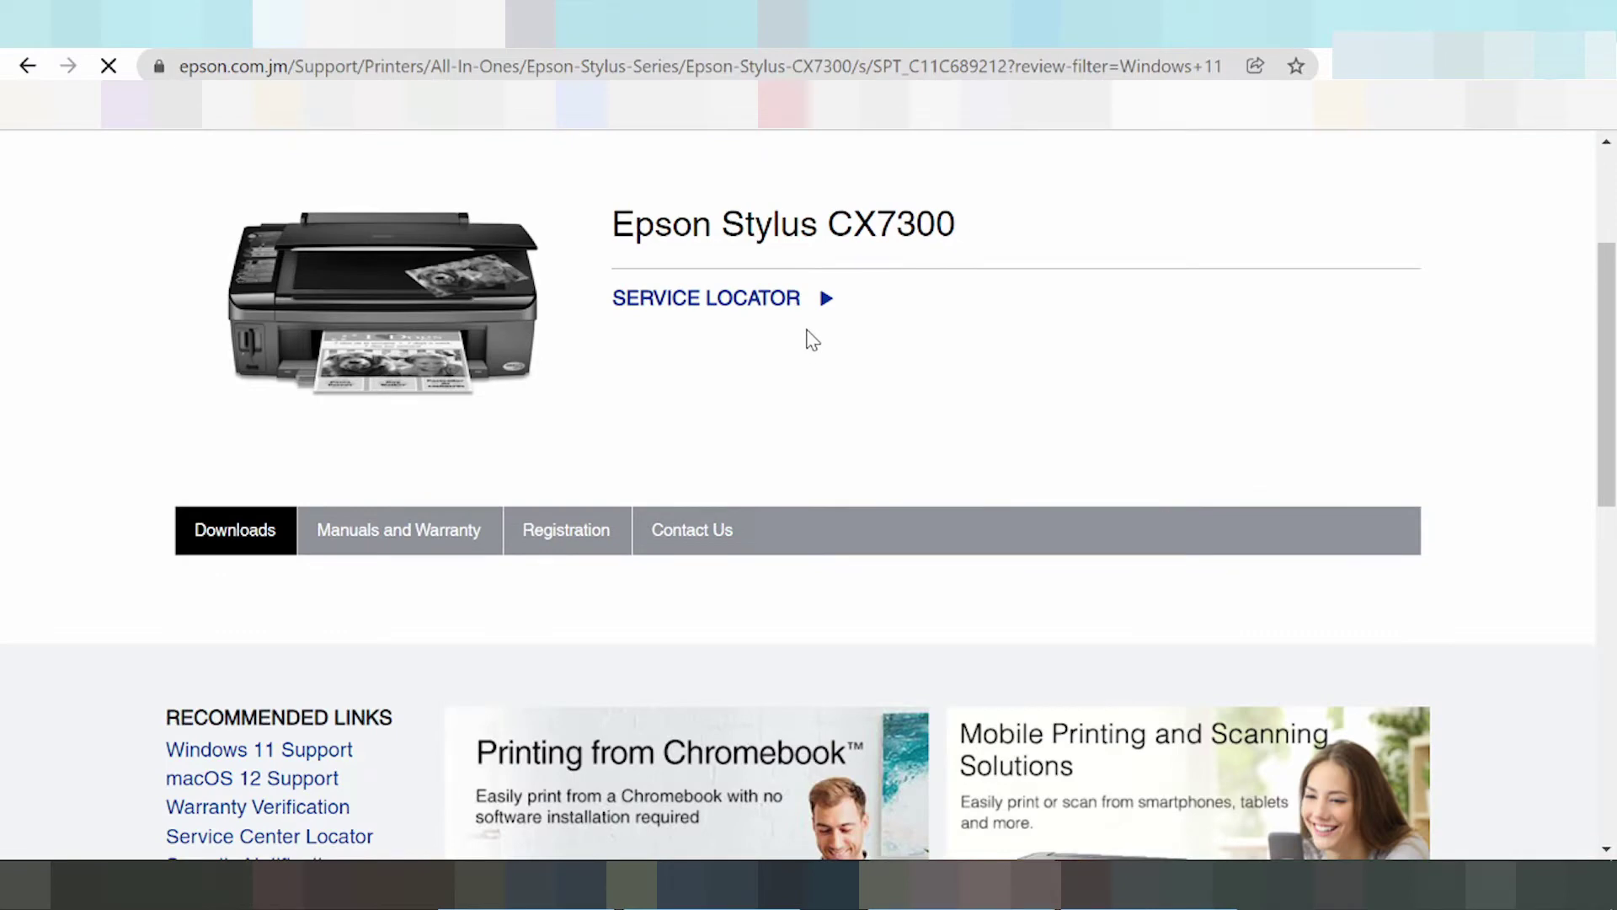
scroll(901, 295, "down", 1)
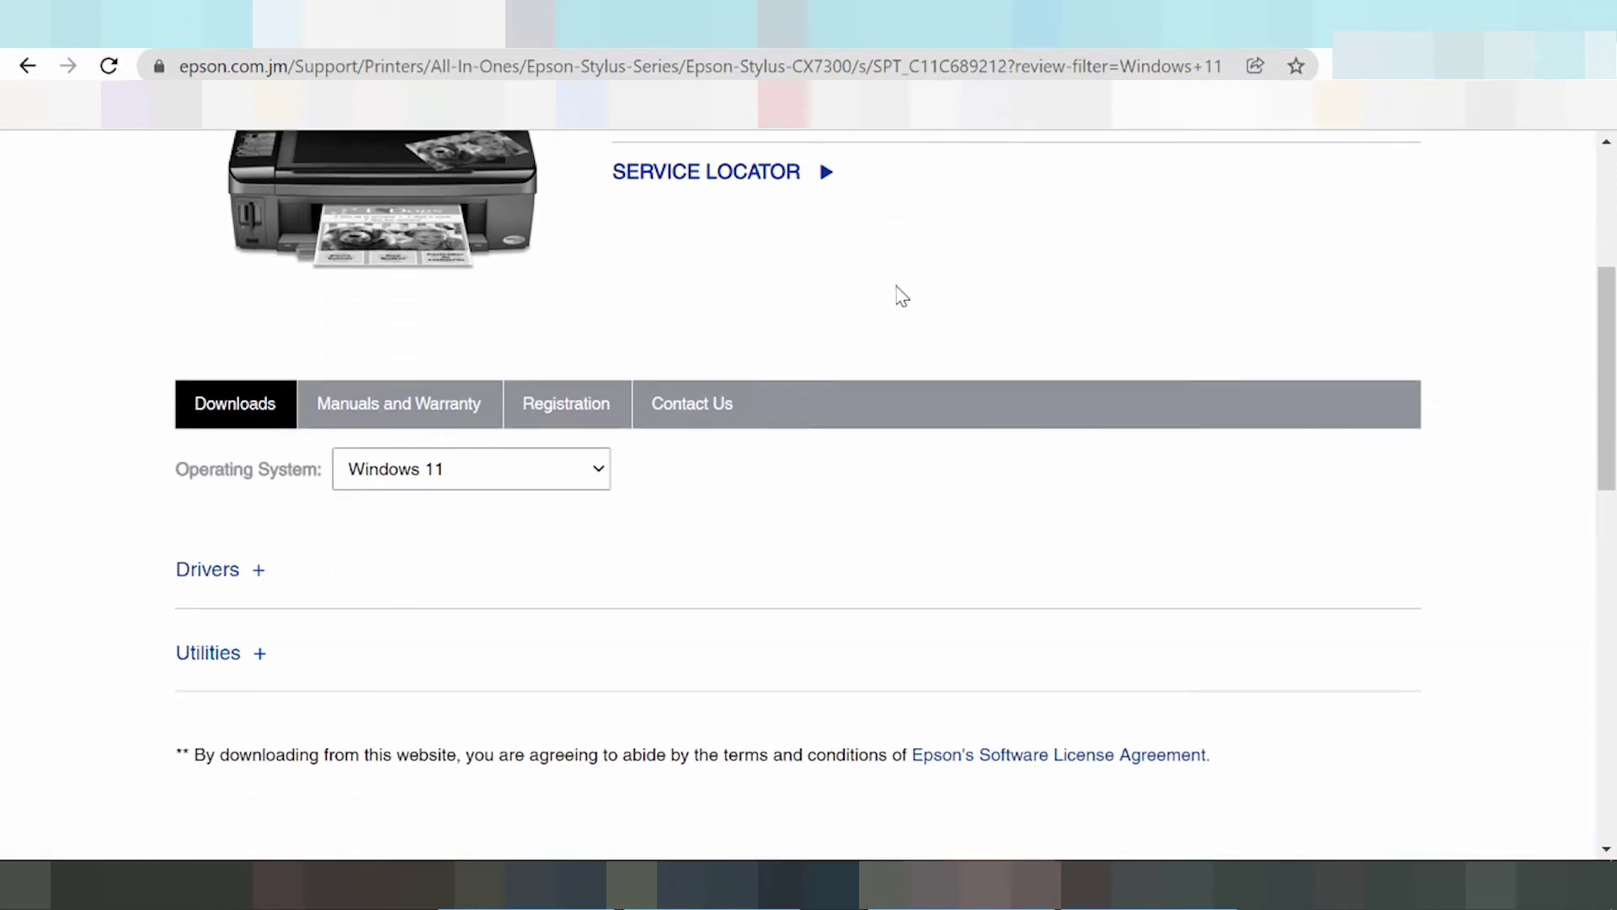
Expand the Drivers and Utilities sections of the Windows 11 downloads.
left_click(256, 581)
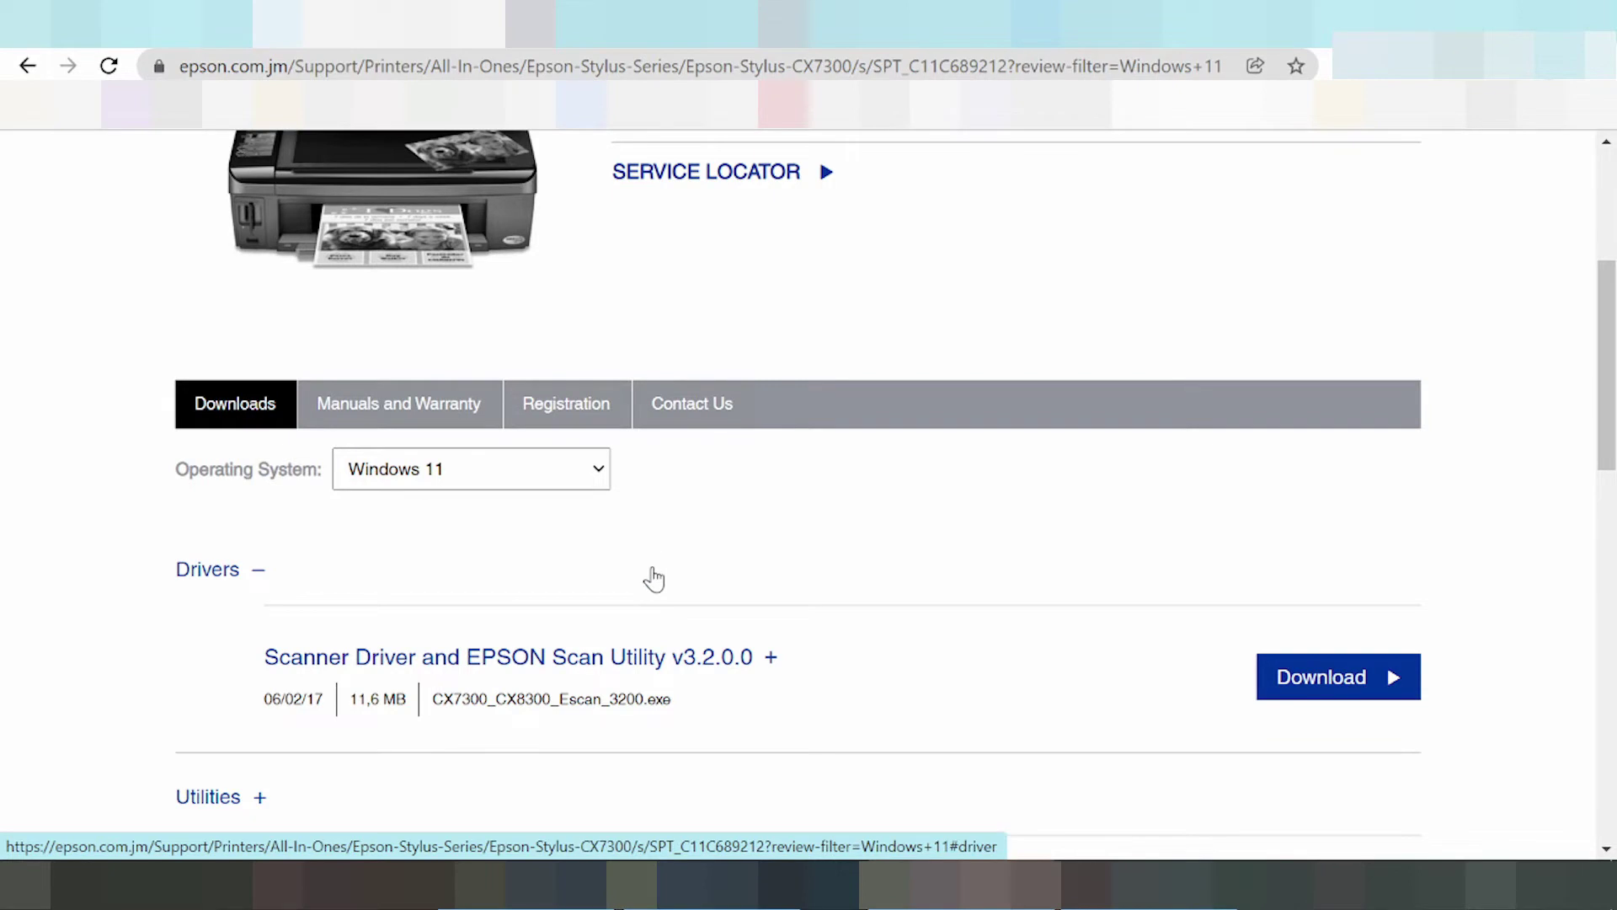
scroll(651, 572, "down", 1)
left_click(264, 679)
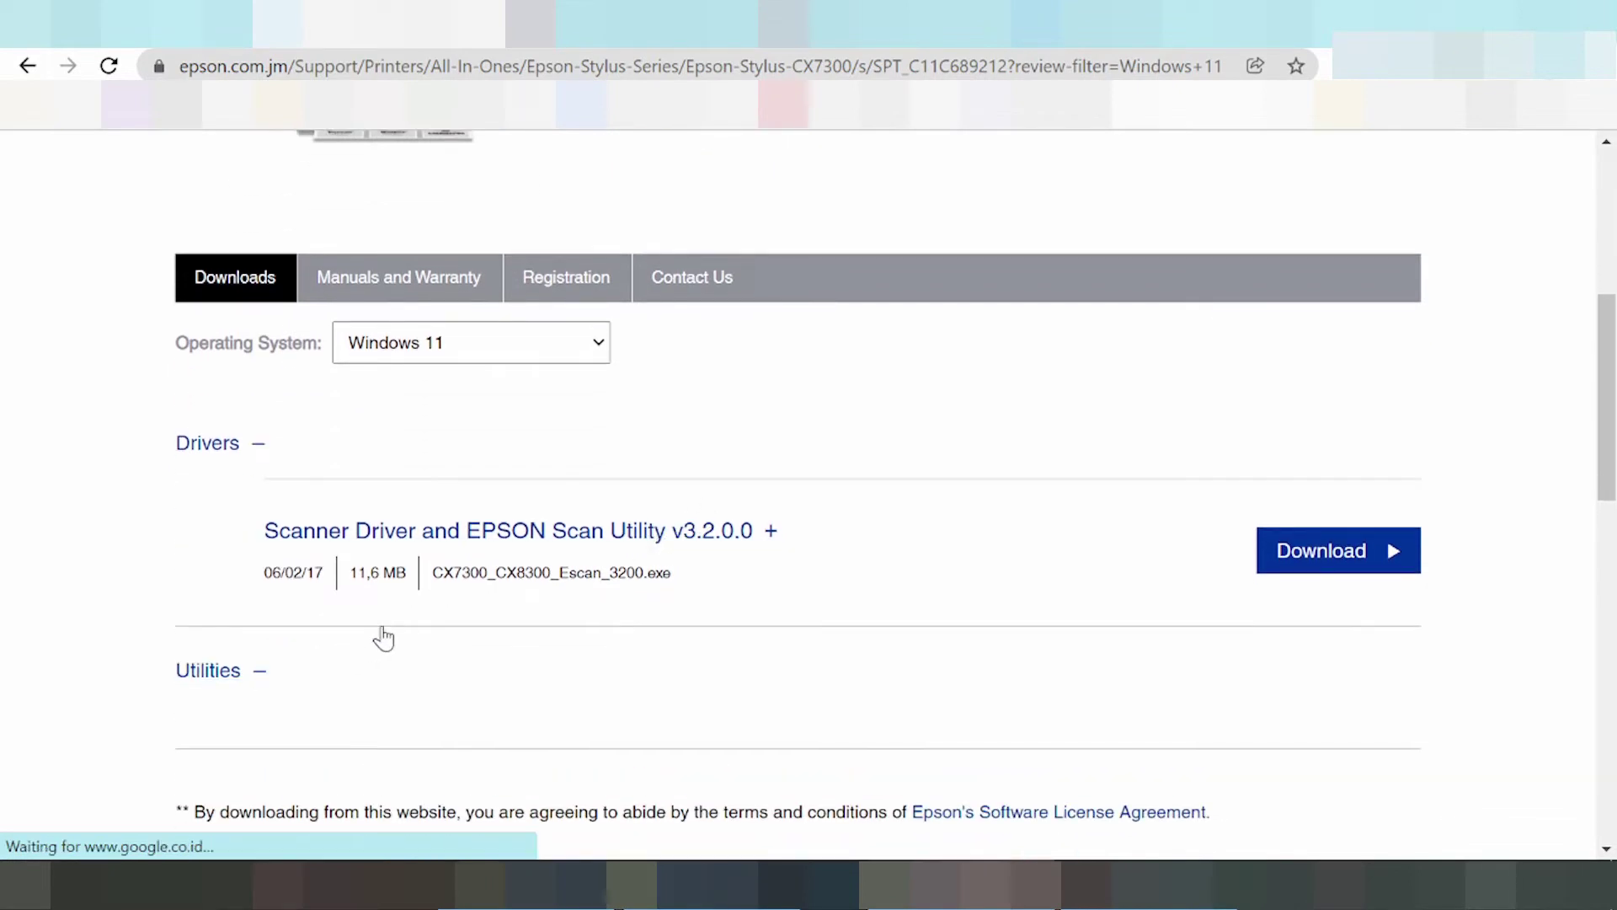
scroll(404, 595, "down", 1)
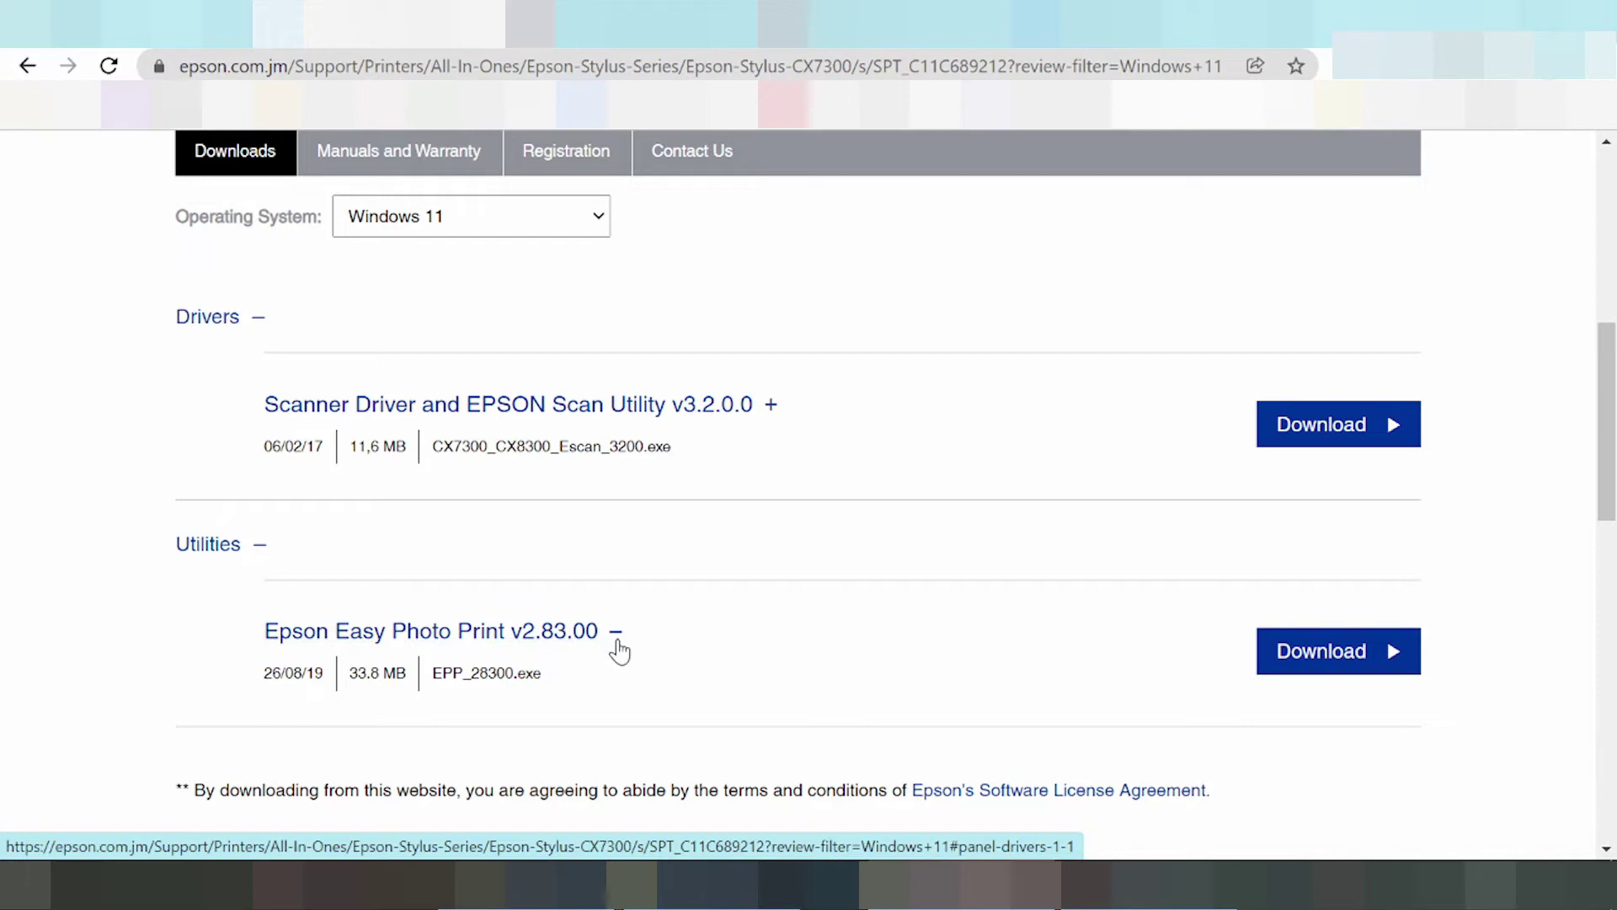
Show details for Epson Easy Photo Print v2.83.00 and the scanner driver.
left_click(613, 634)
scroll(632, 608, "down", 1)
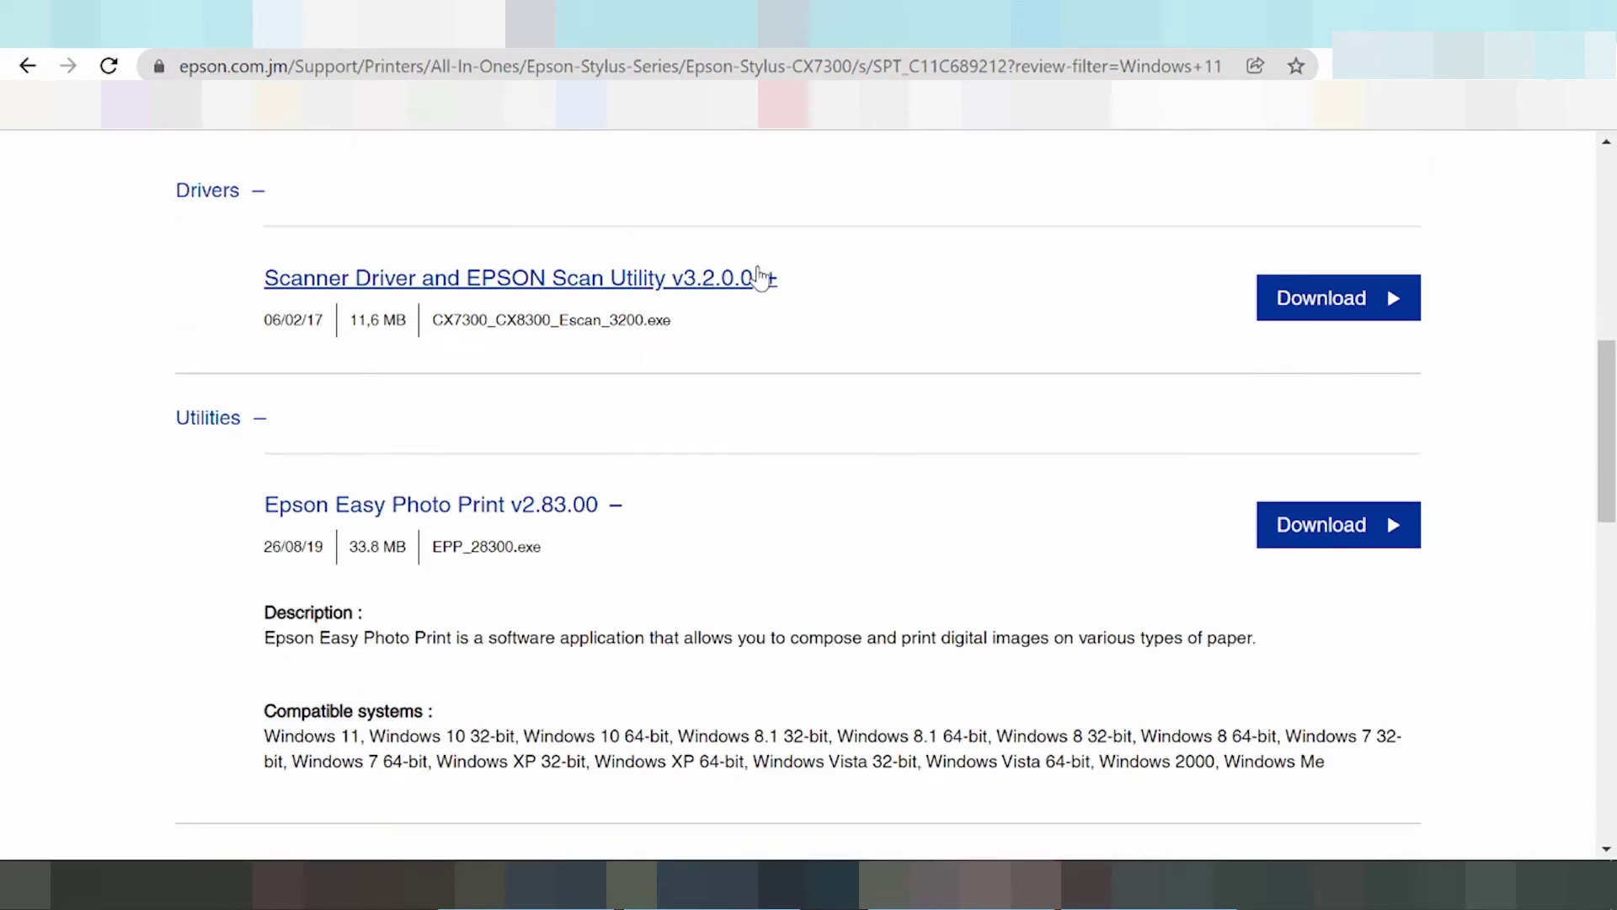
left_click(770, 280)
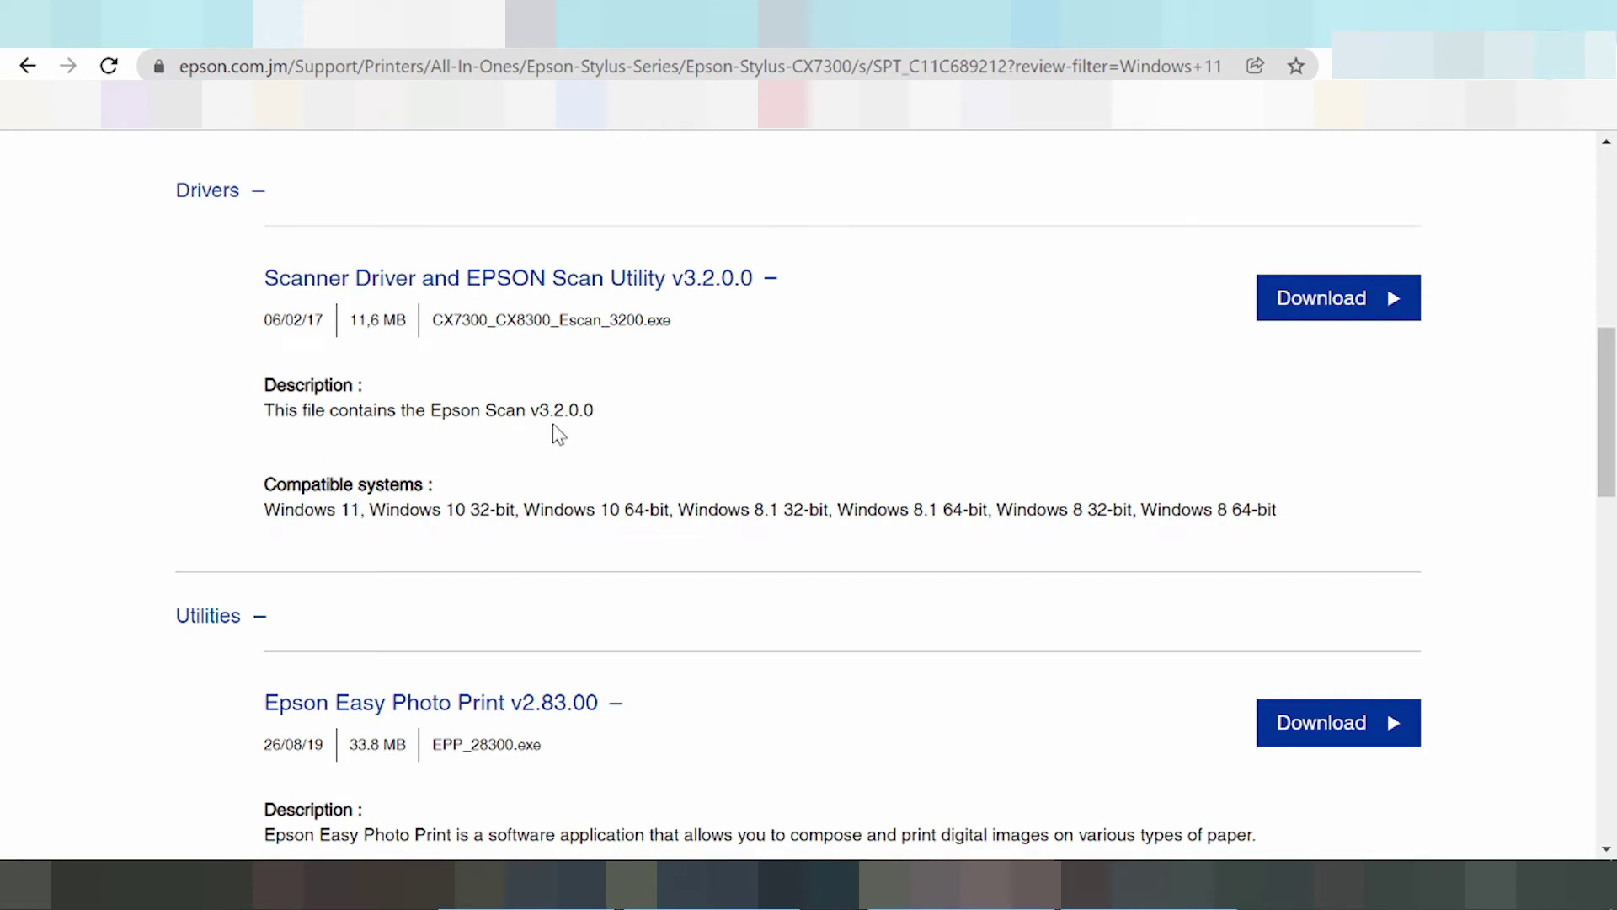
scroll(554, 428, "down", 1)
scroll(566, 421, "down", 1)
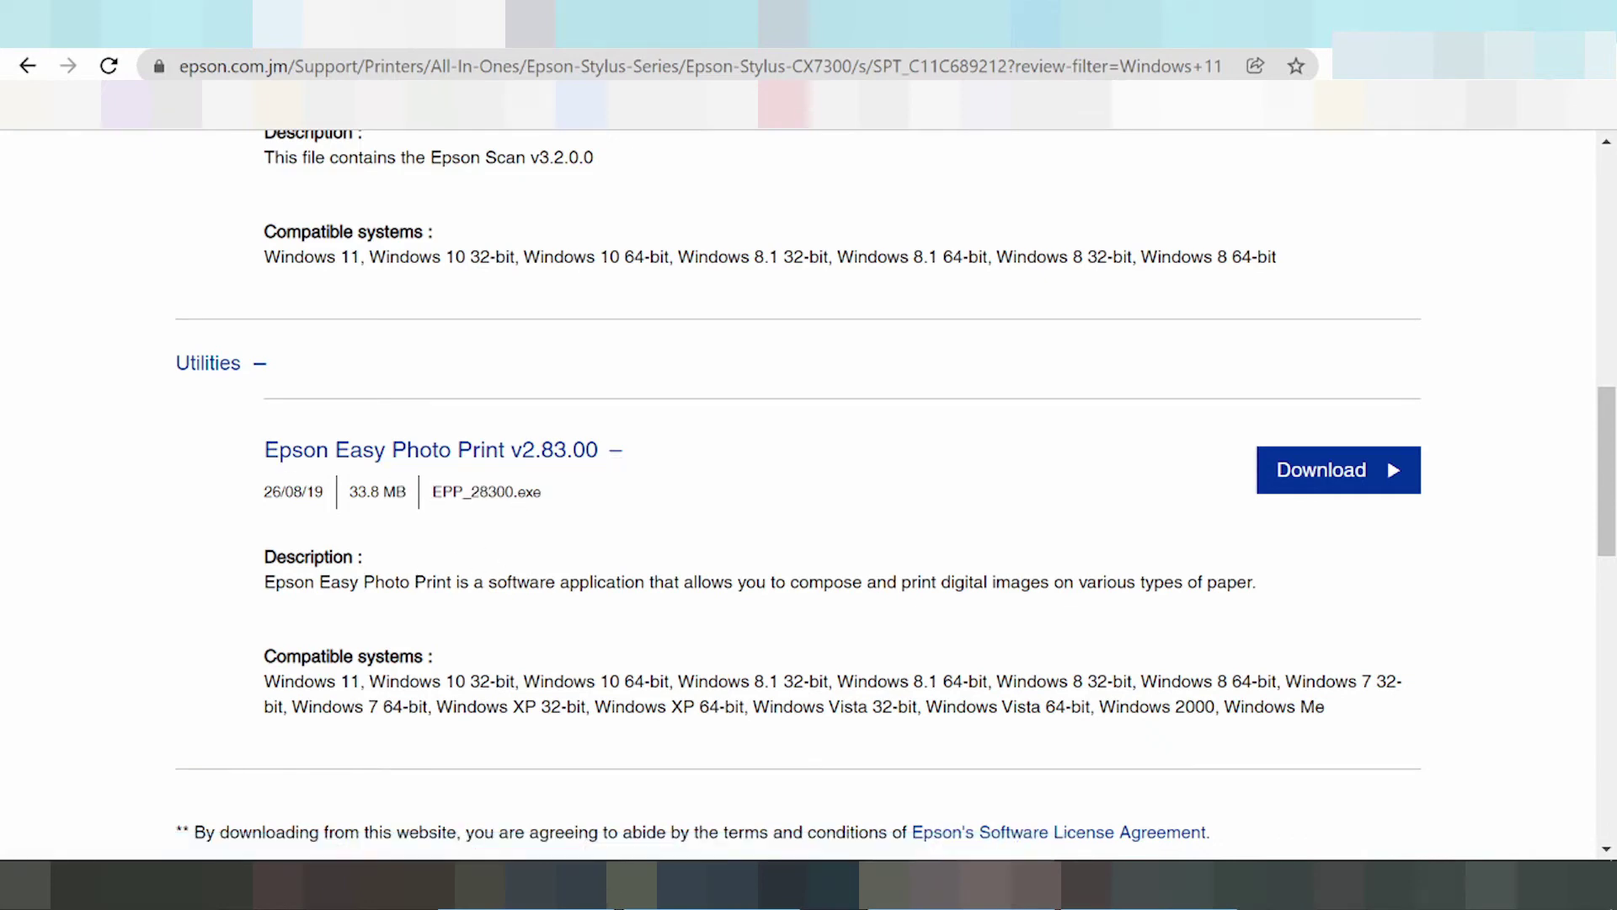
scroll(480, 573, "down", 2)
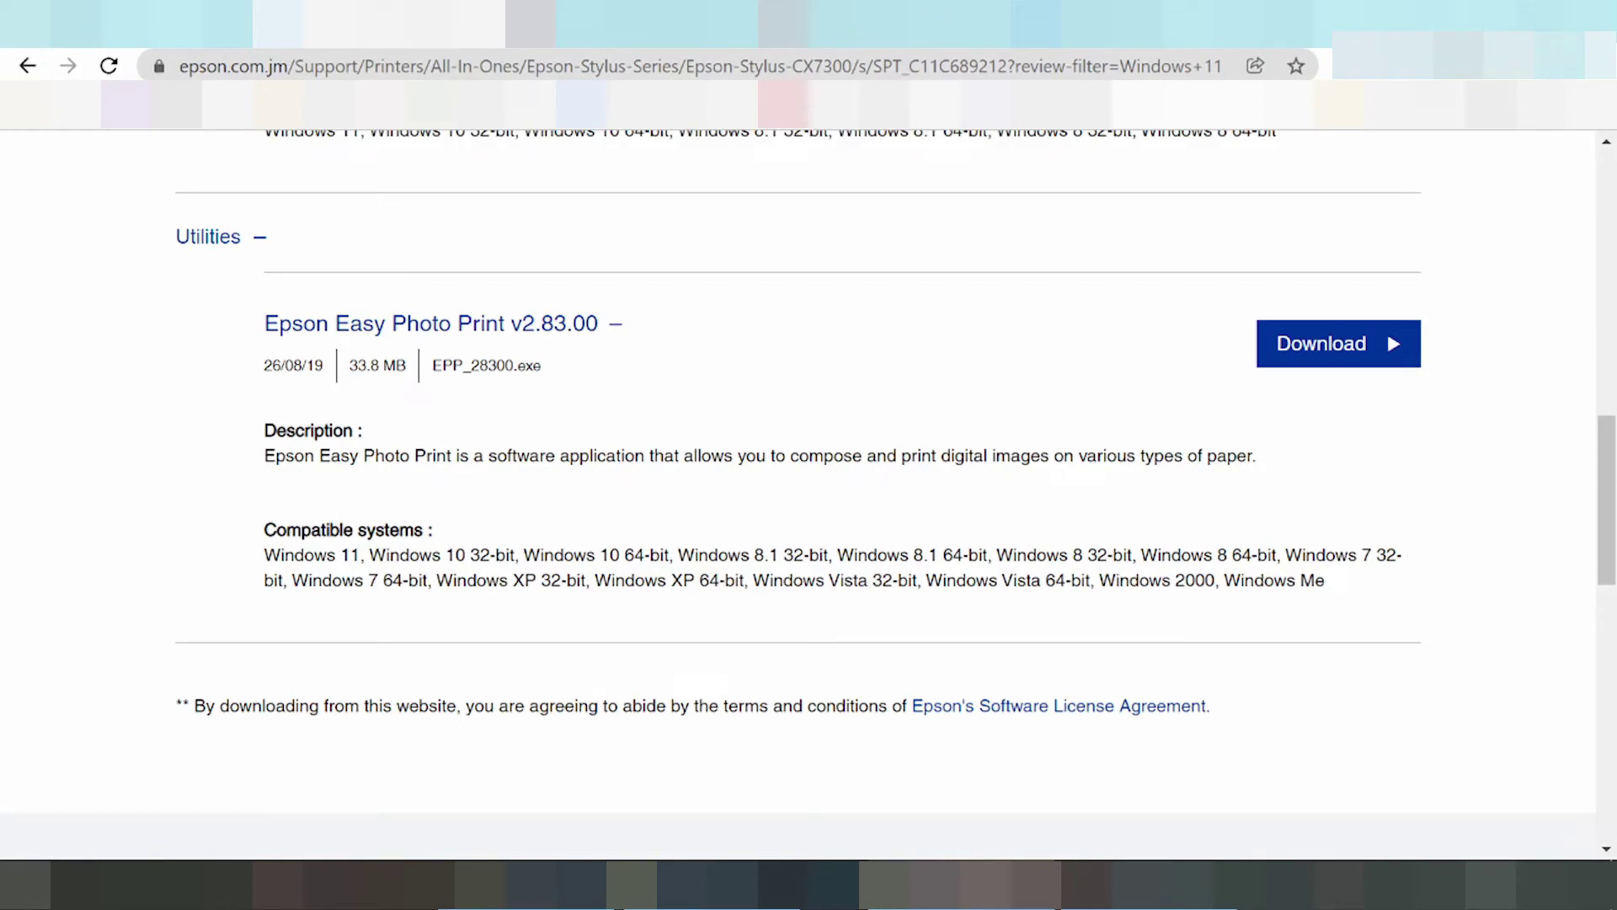
left_click_drag(435, 530, 1329, 580)
left_click(331, 557)
left_click(346, 530)
left_click(977, 598)
scroll(978, 598, "up", 3)
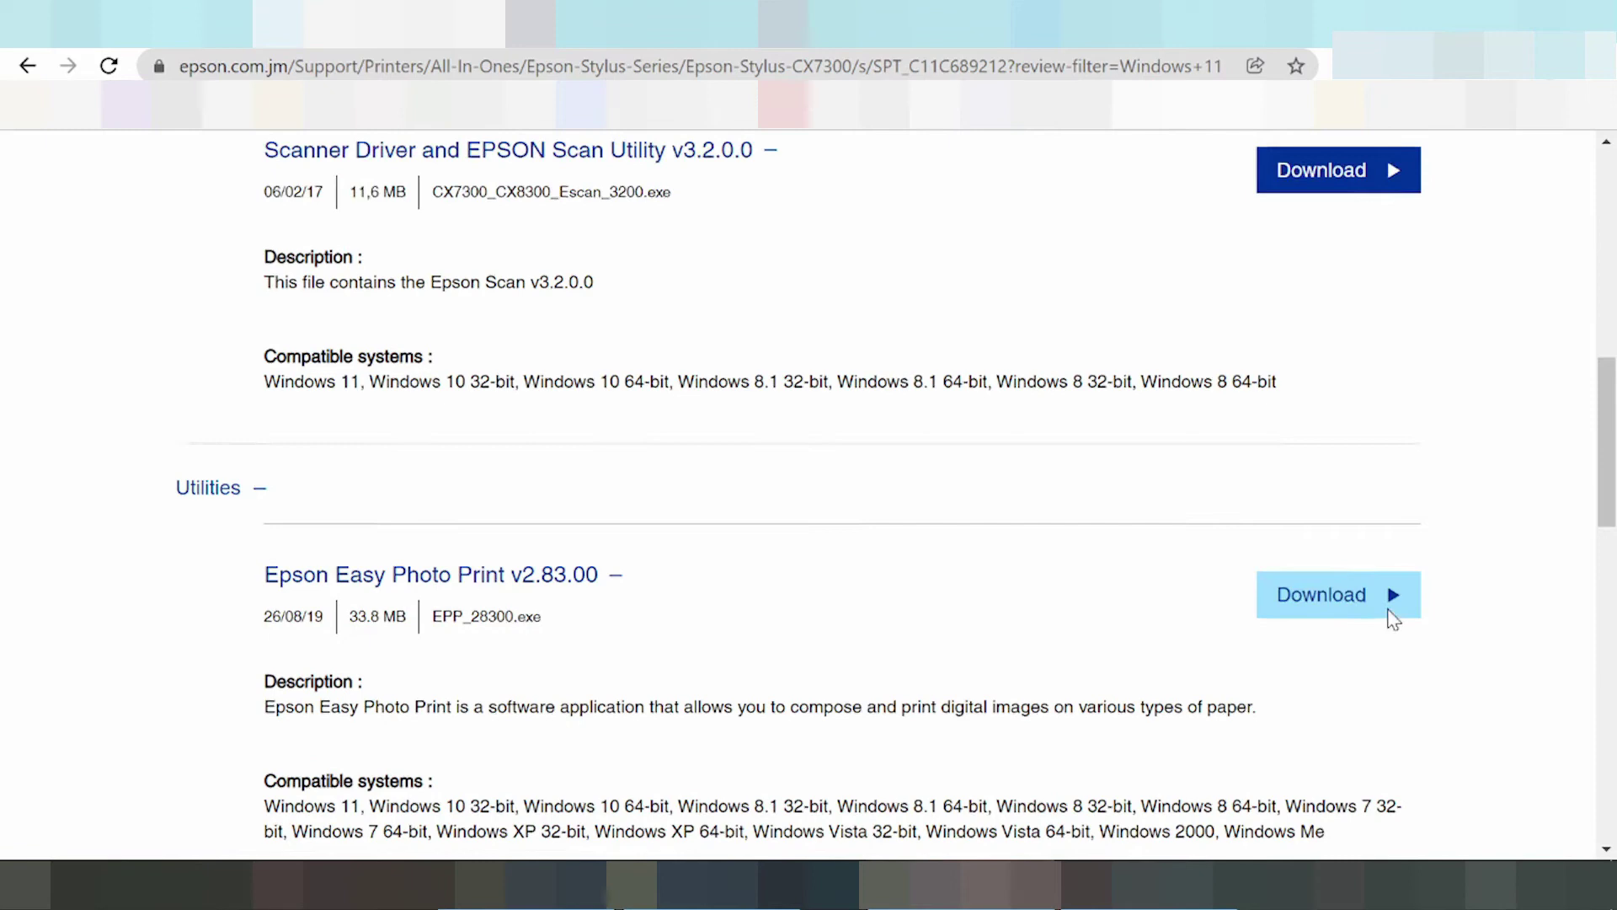
scroll(1350, 497, "down", 2)
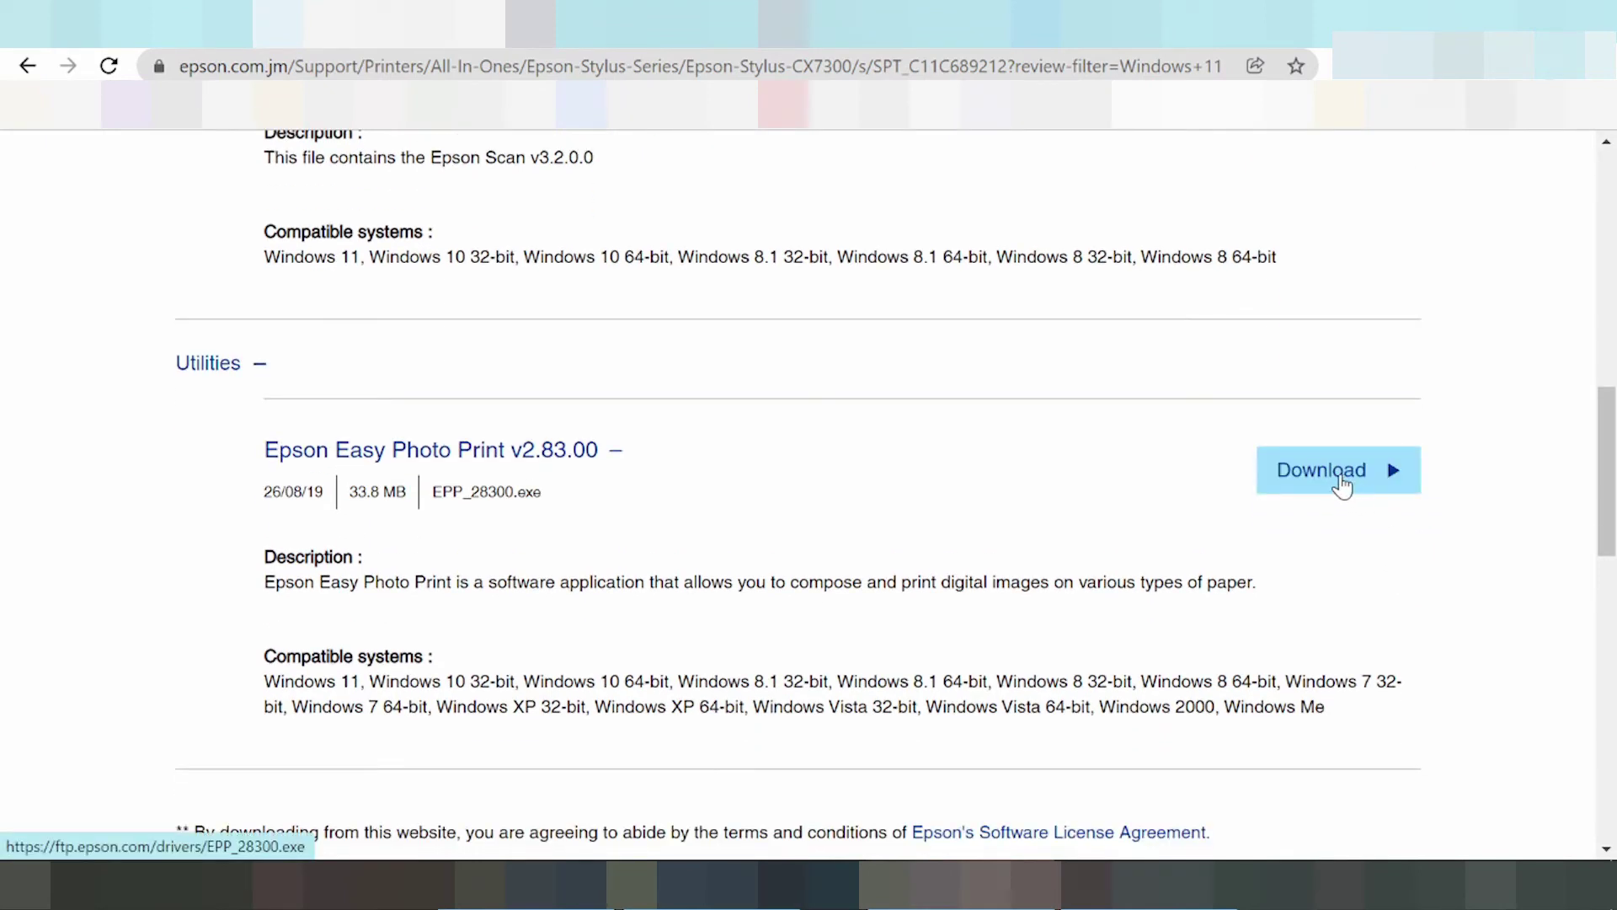
Download the 33.8 MB EPP_28300.exe installer and open it from Chrome's download bar.
left_click(1342, 486)
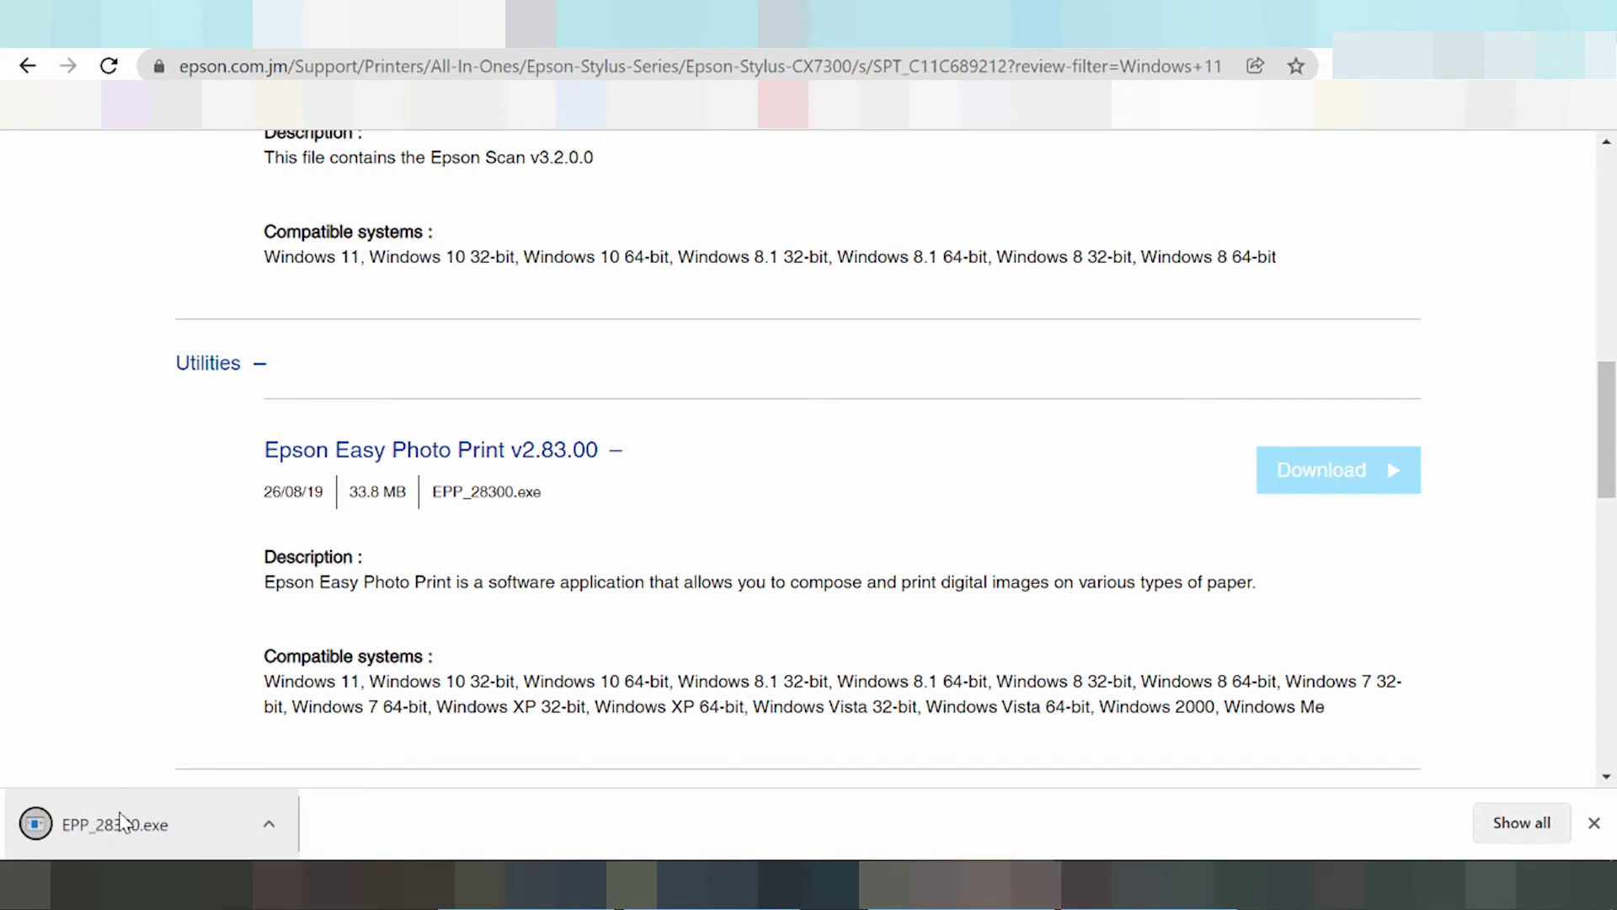
left_click(122, 821)
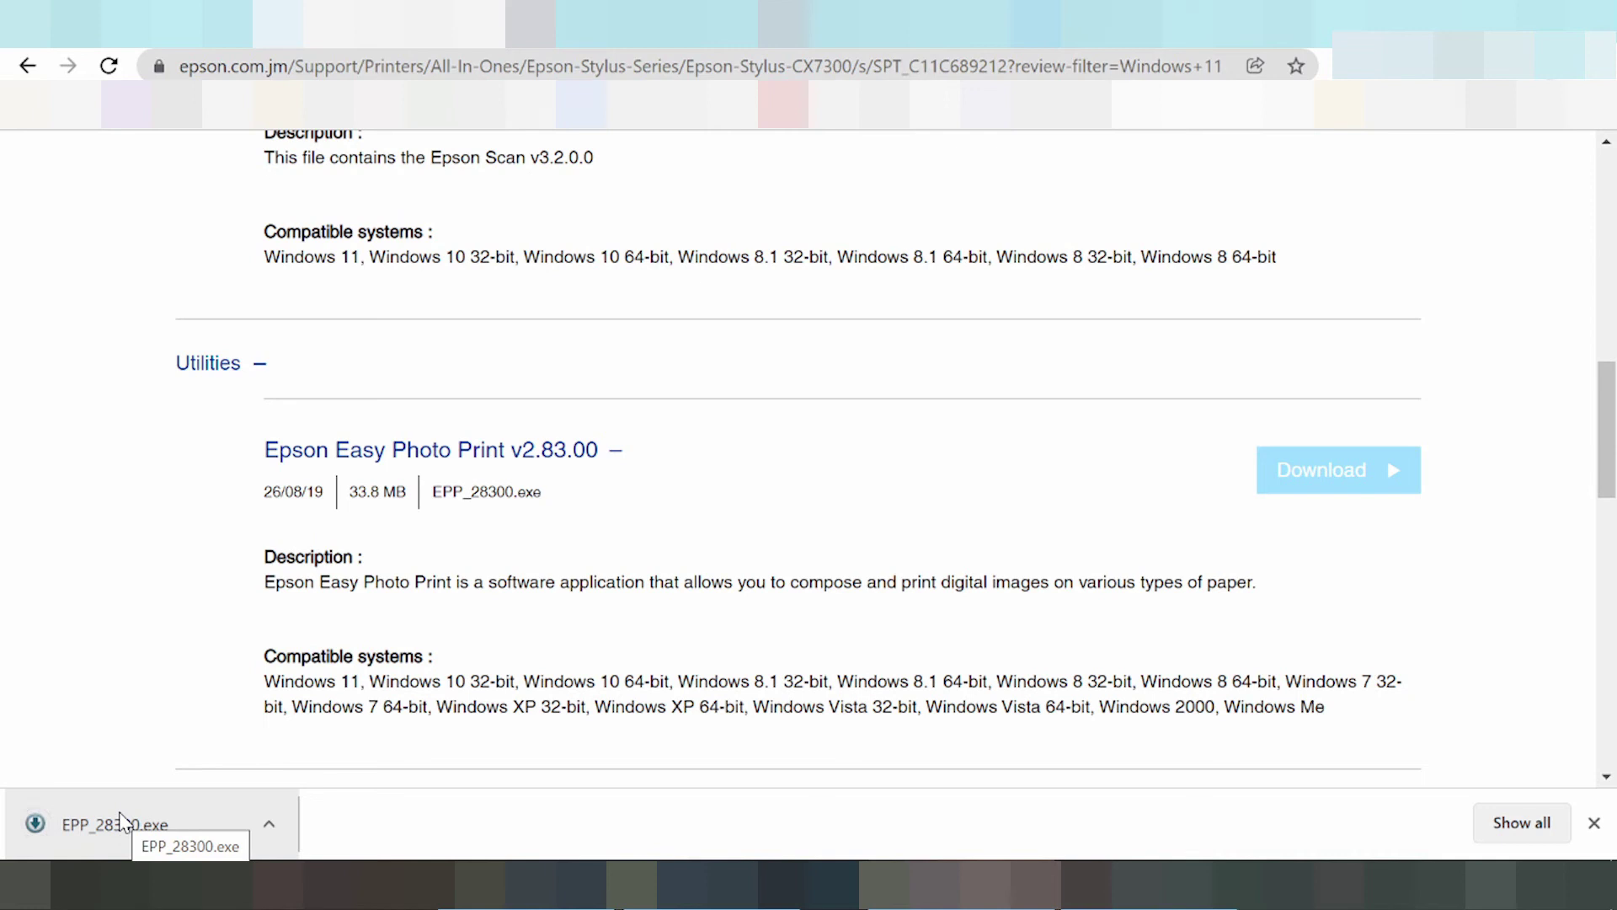